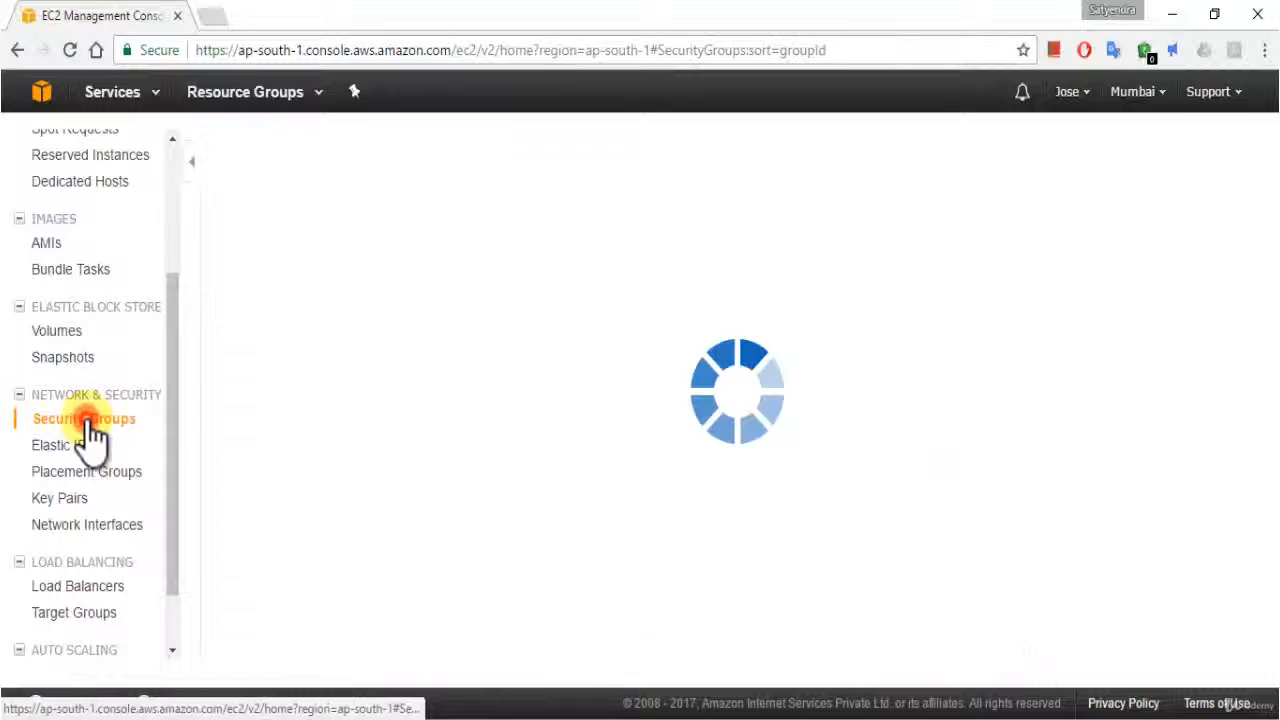
Step: Start a new security group named testsg1 with the description testing in the default VPC
left_click_drag(1265, 325, 1261, 293)
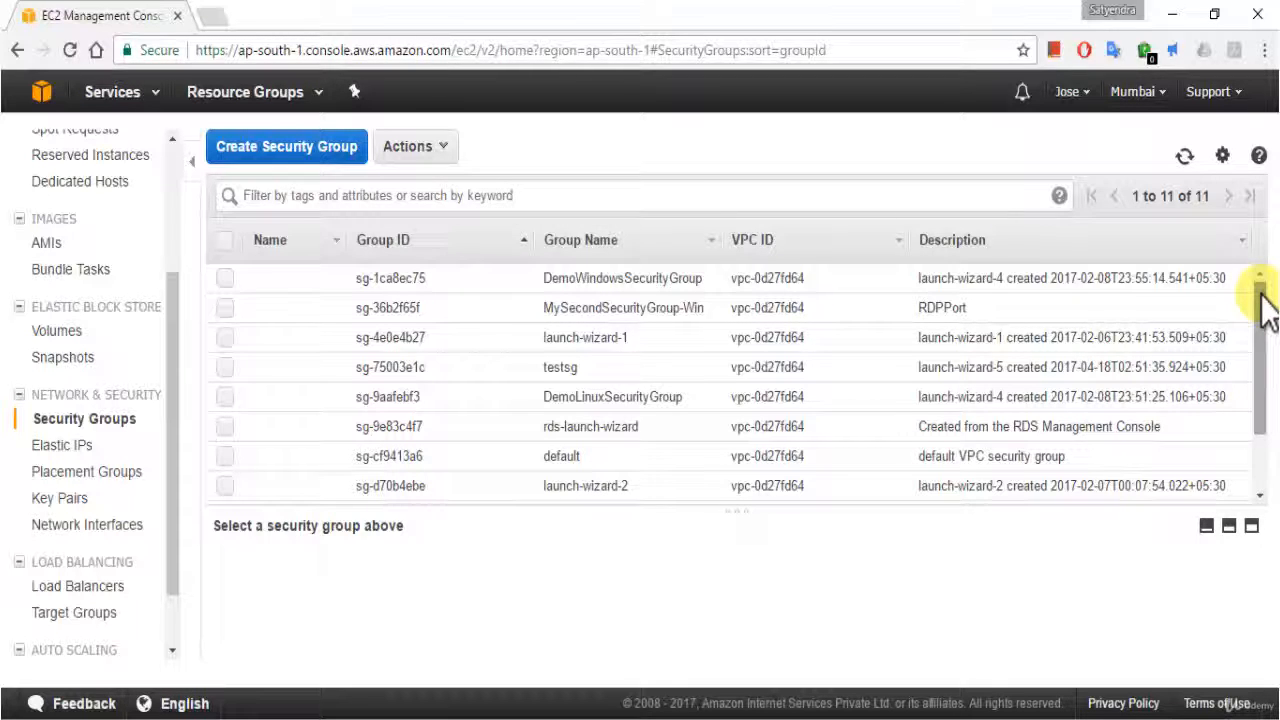
left_click(265, 148)
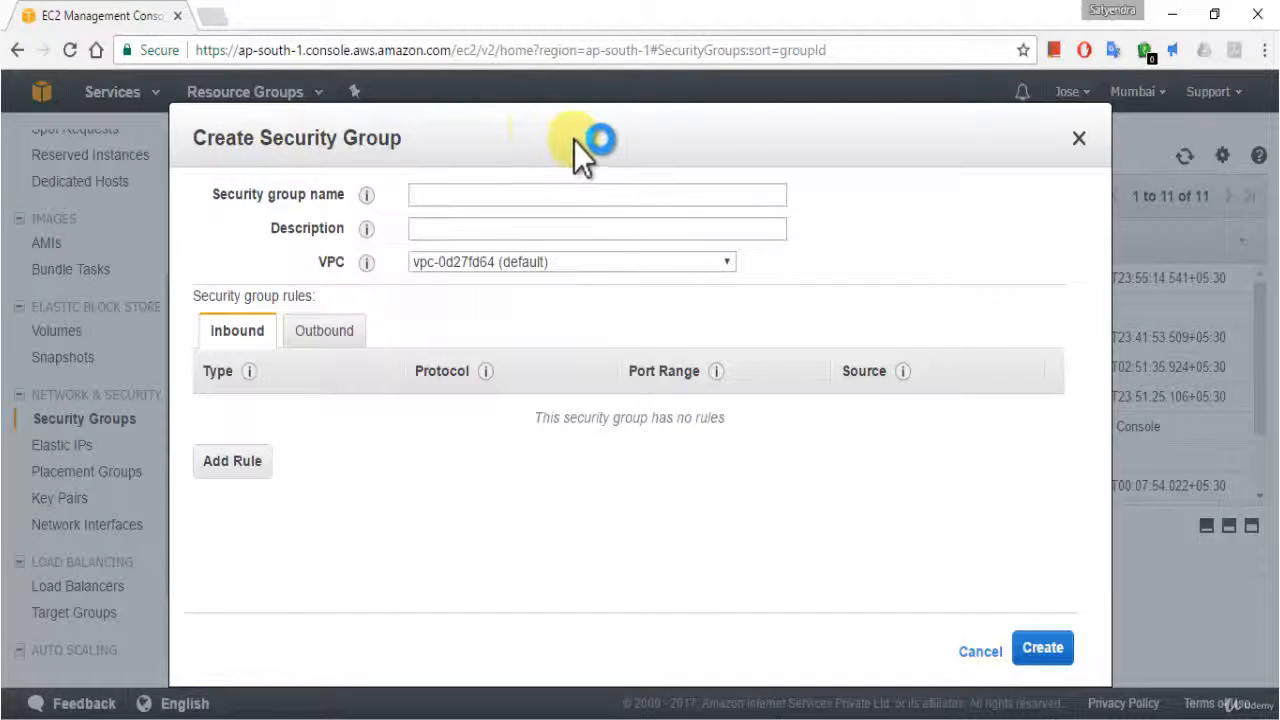
left_click(432, 207)
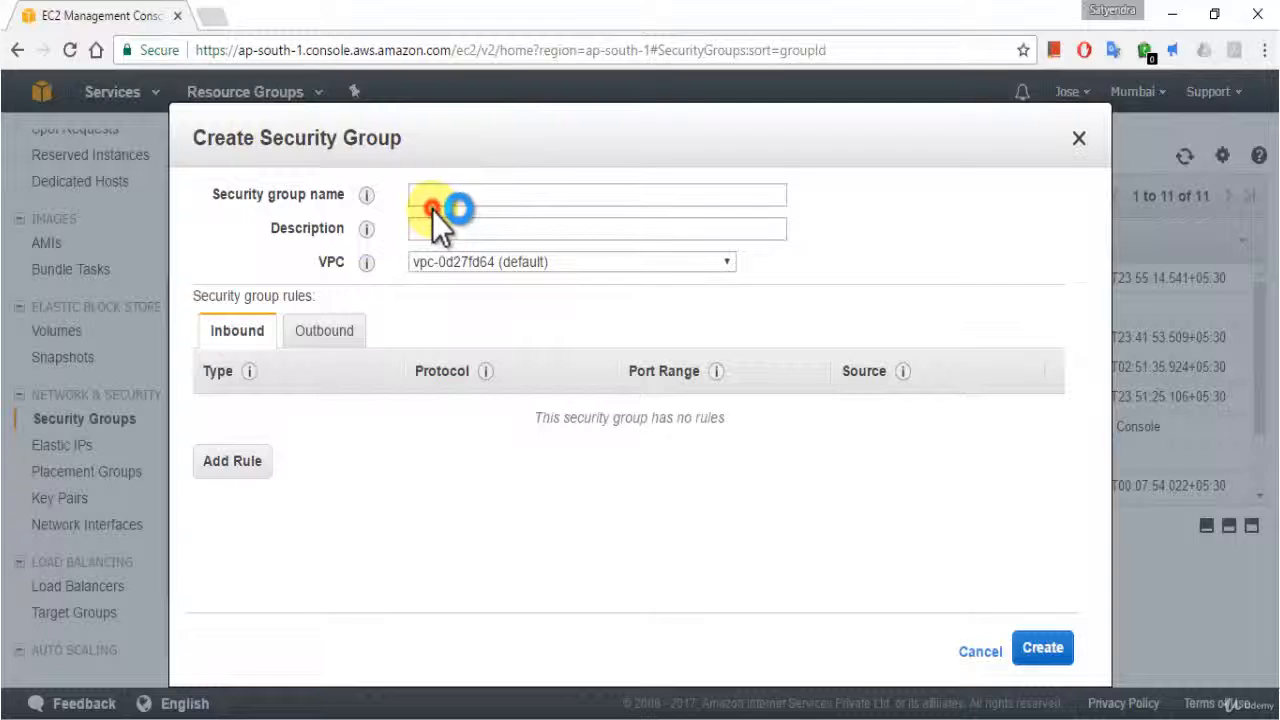
type("te")
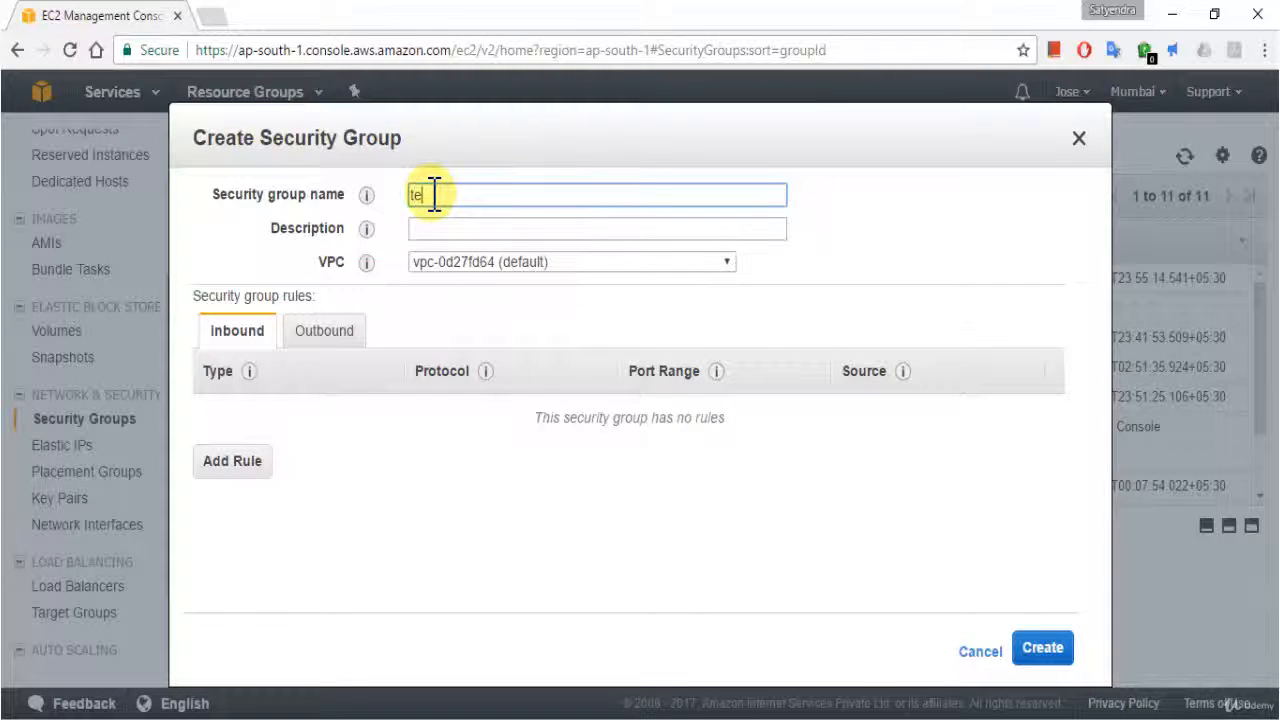
type("stsg1")
left_click(431, 230)
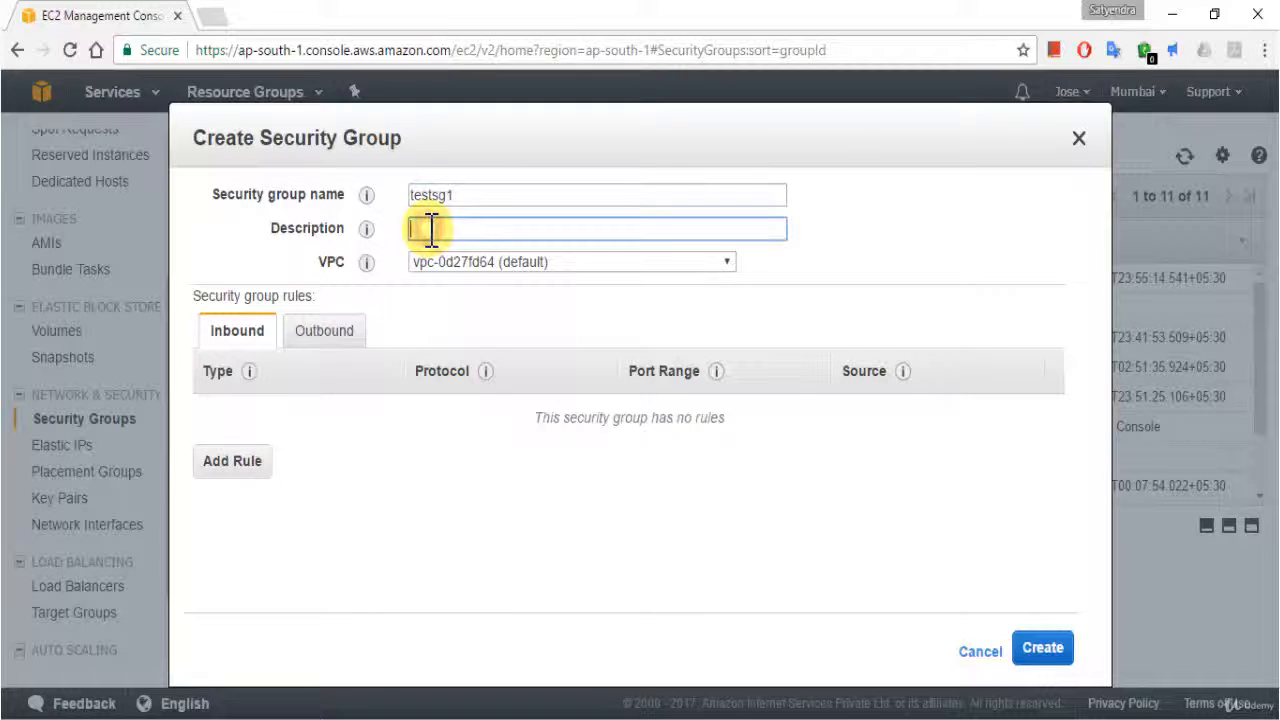
type("testing")
left_click(483, 274)
left_click(483, 284)
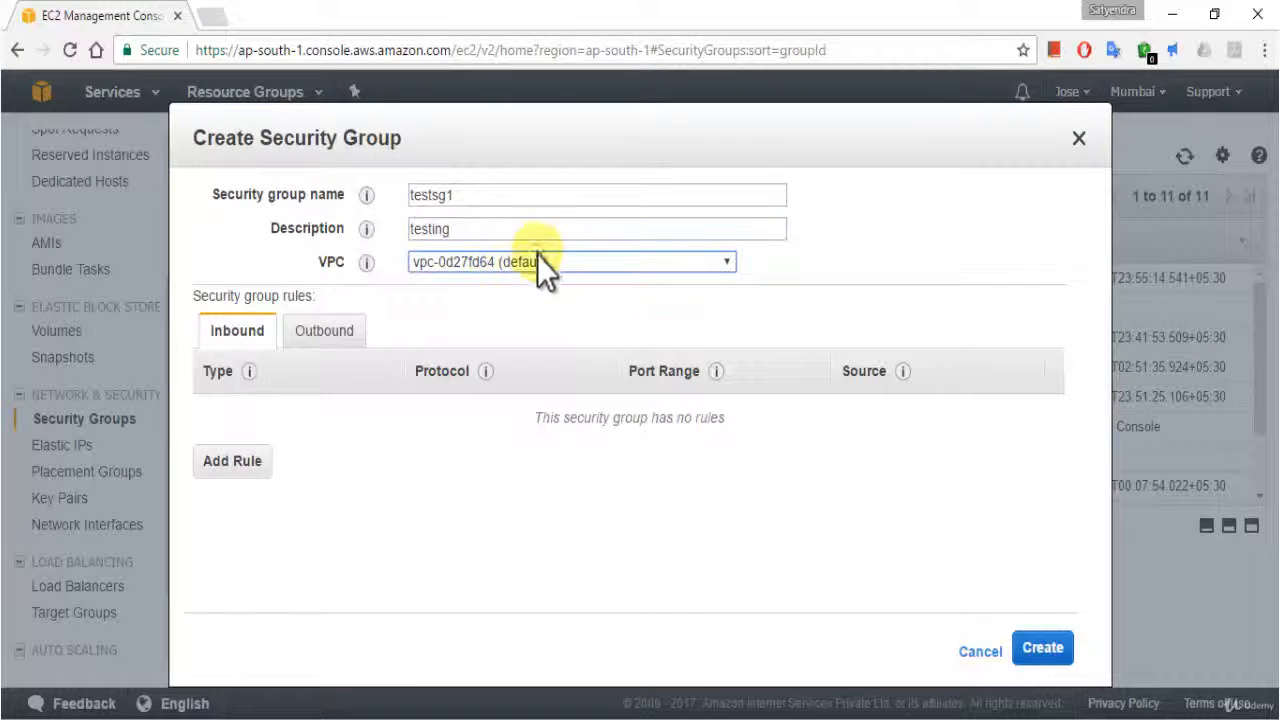
Step: Add an inbound rule of type MS SQL to the testsg1 security group
left_click(230, 463)
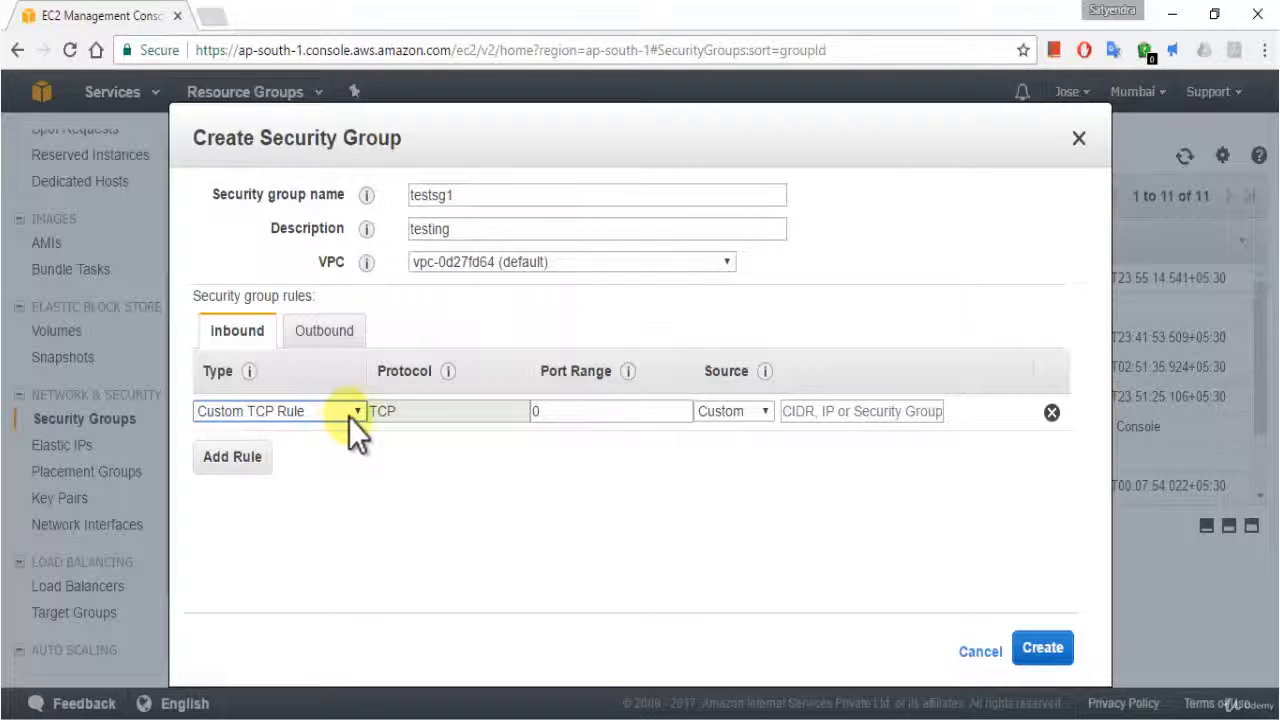
left_click(356, 413)
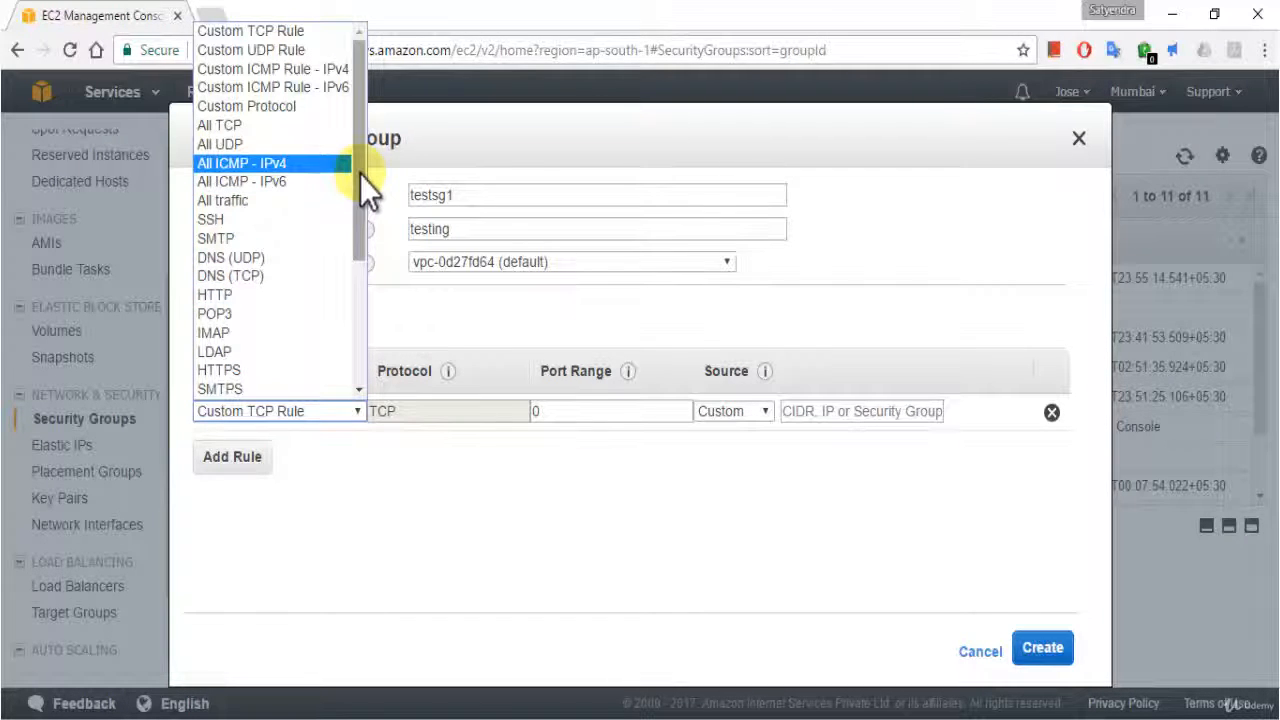
left_click_drag(360, 174, 362, 303)
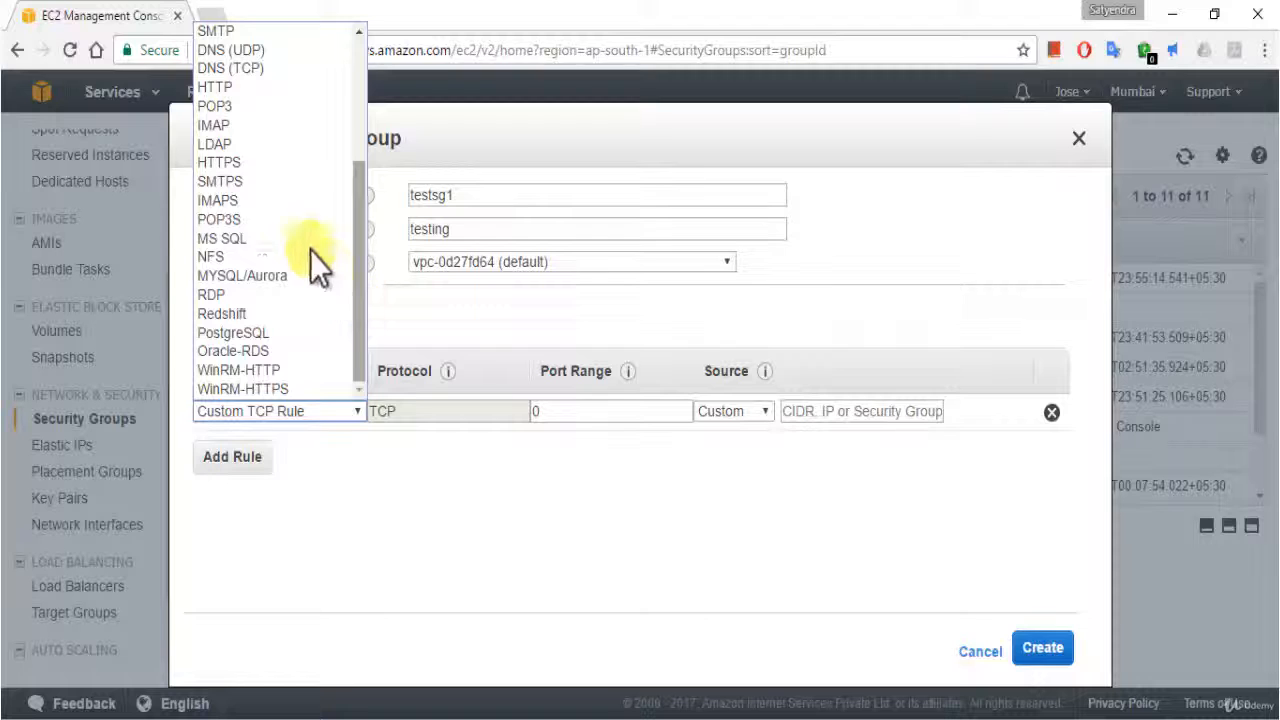
left_click(246, 238)
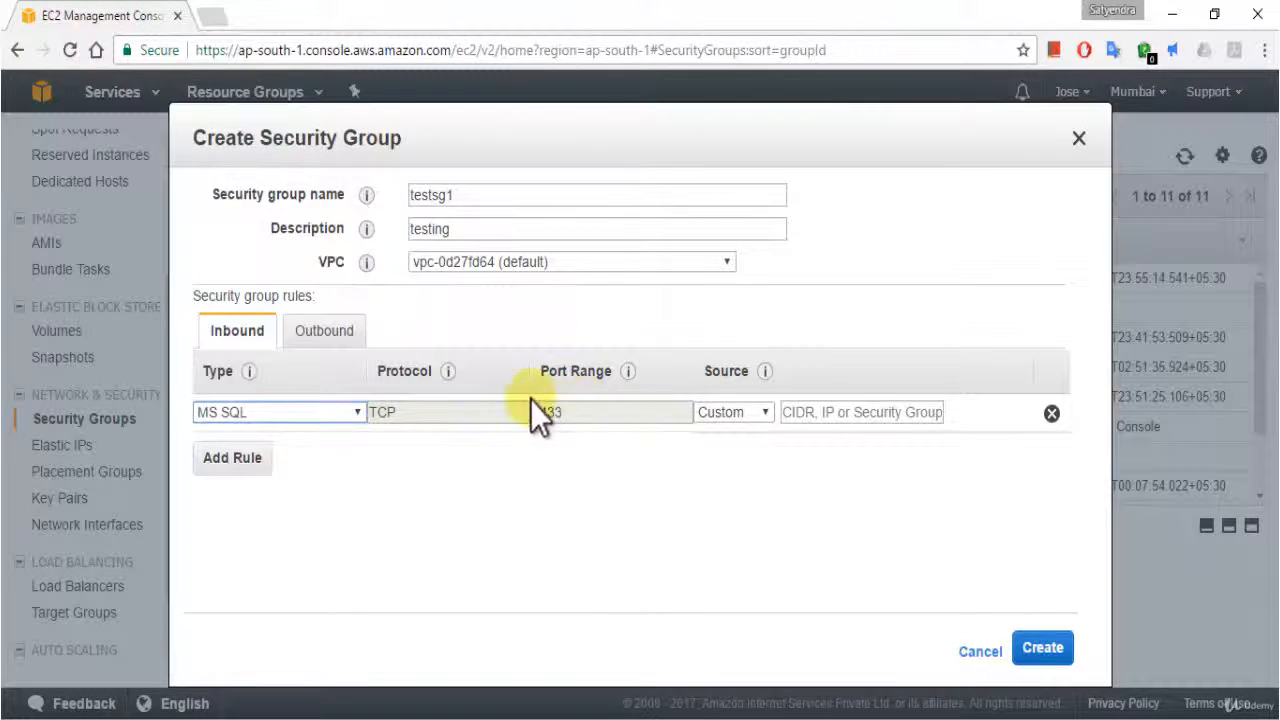
Step: Try My IP and Anywhere as the source of the MS SQL inbound rule
left_click(766, 412)
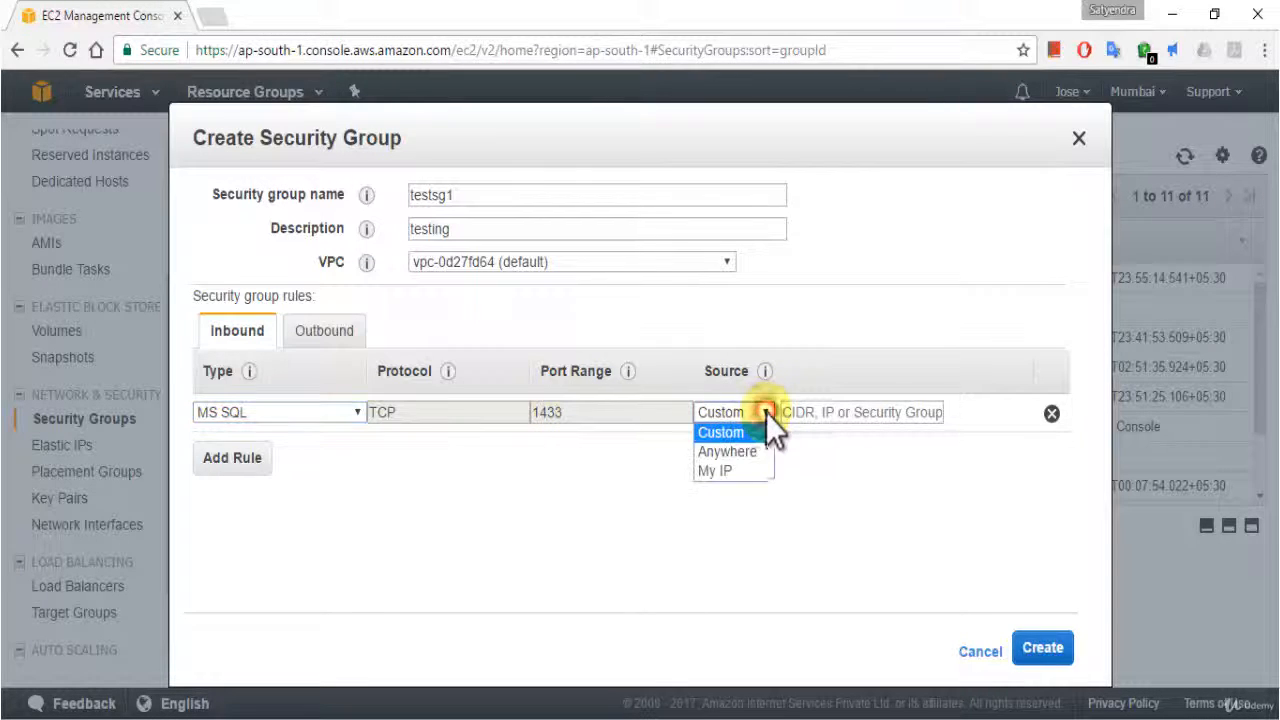
left_click(725, 470)
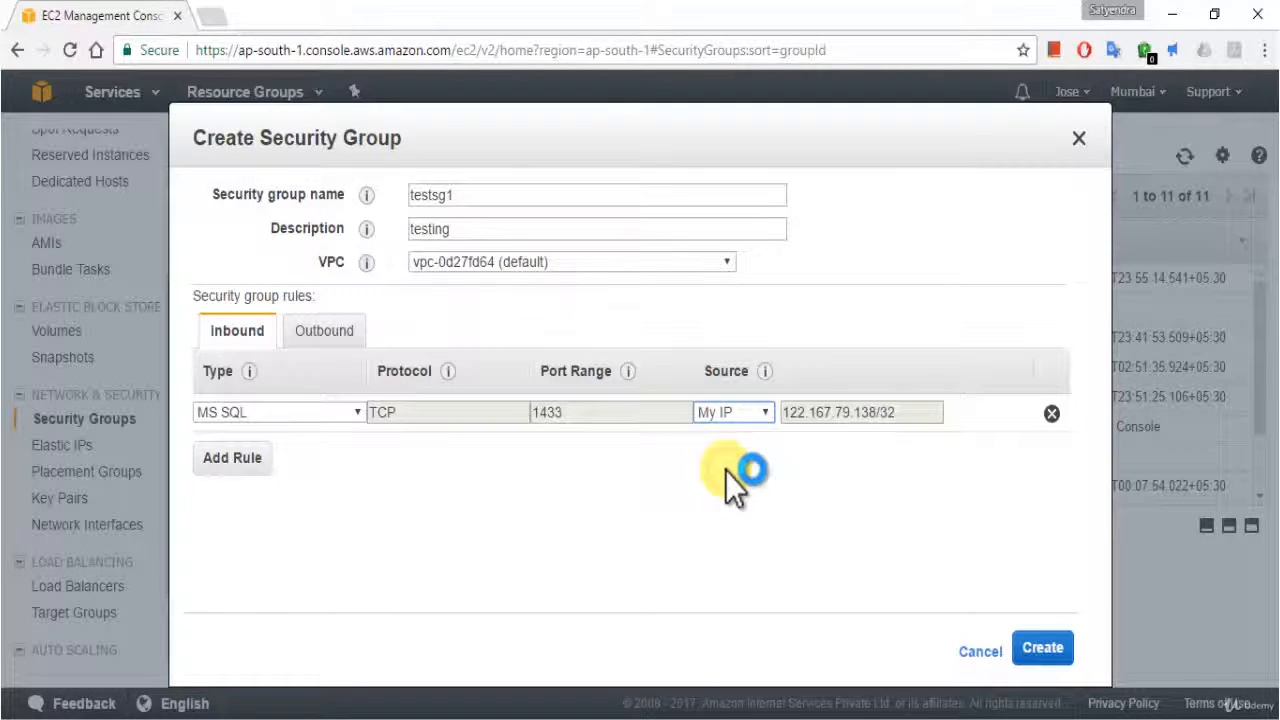
left_click(756, 414)
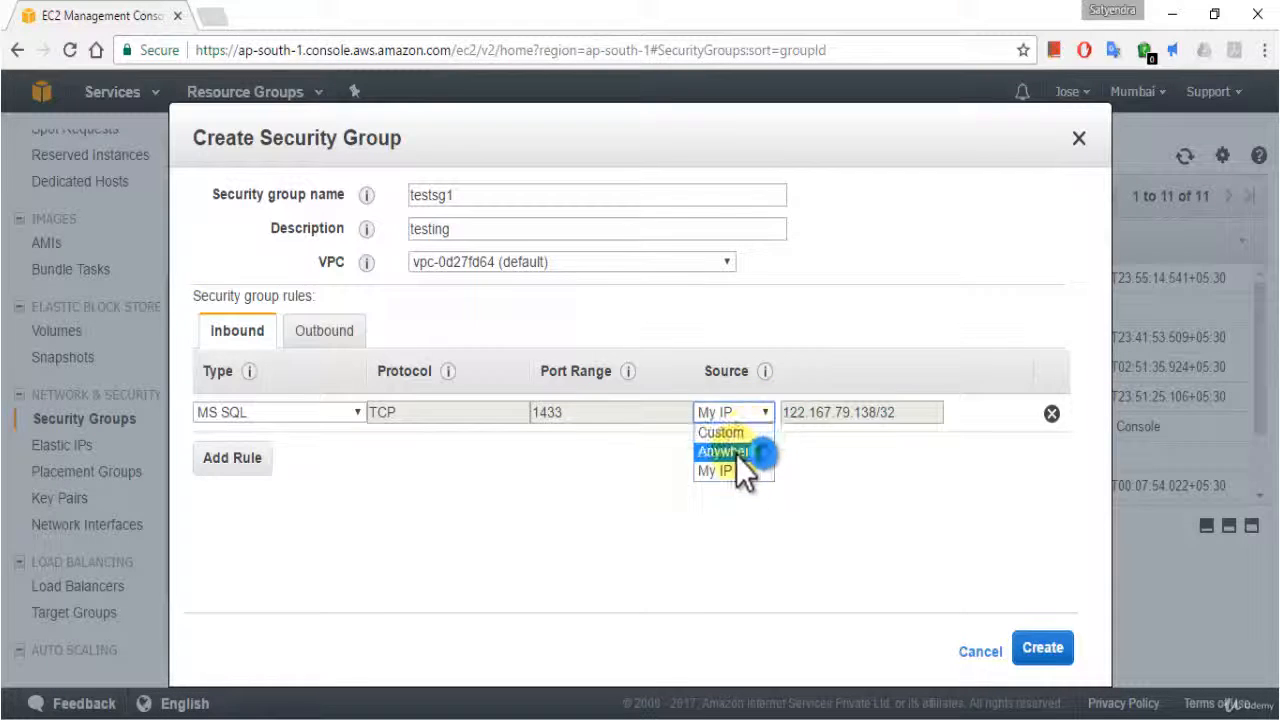
left_click(736, 455)
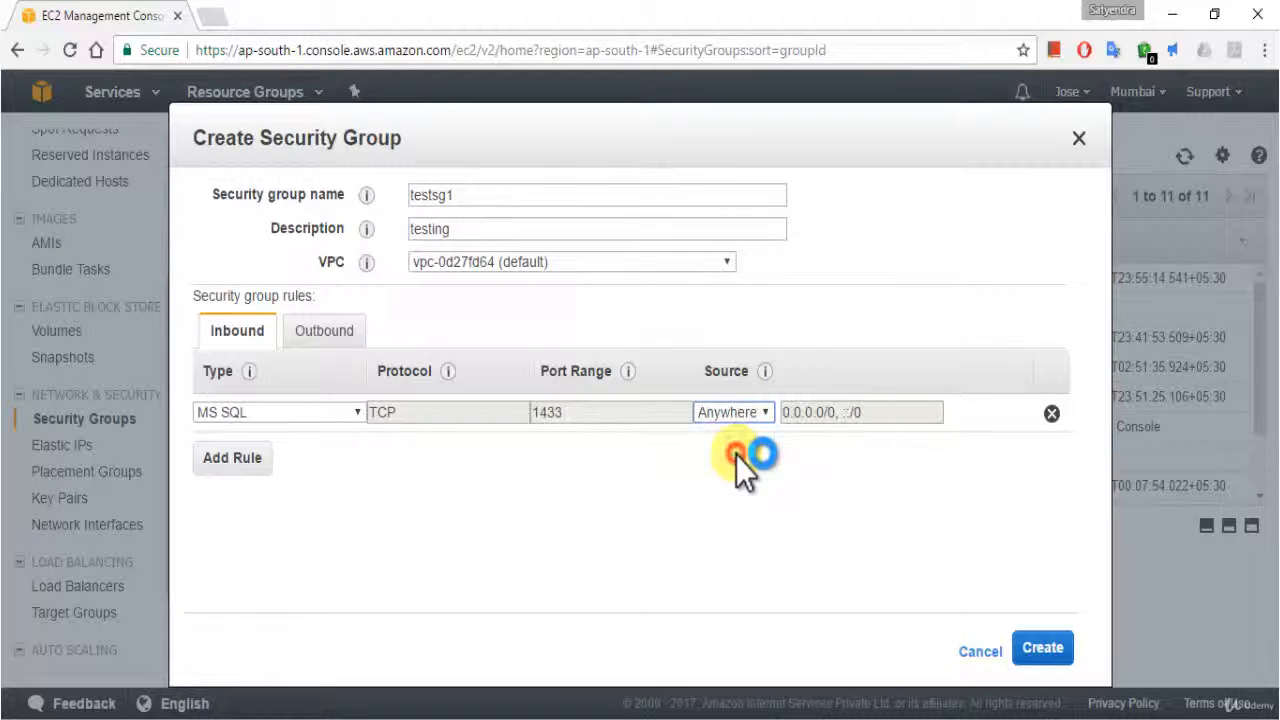
Step: Set the MS SQL rule's source to the custom range 172.0.0.0/32 and create the security group
left_click(765, 411)
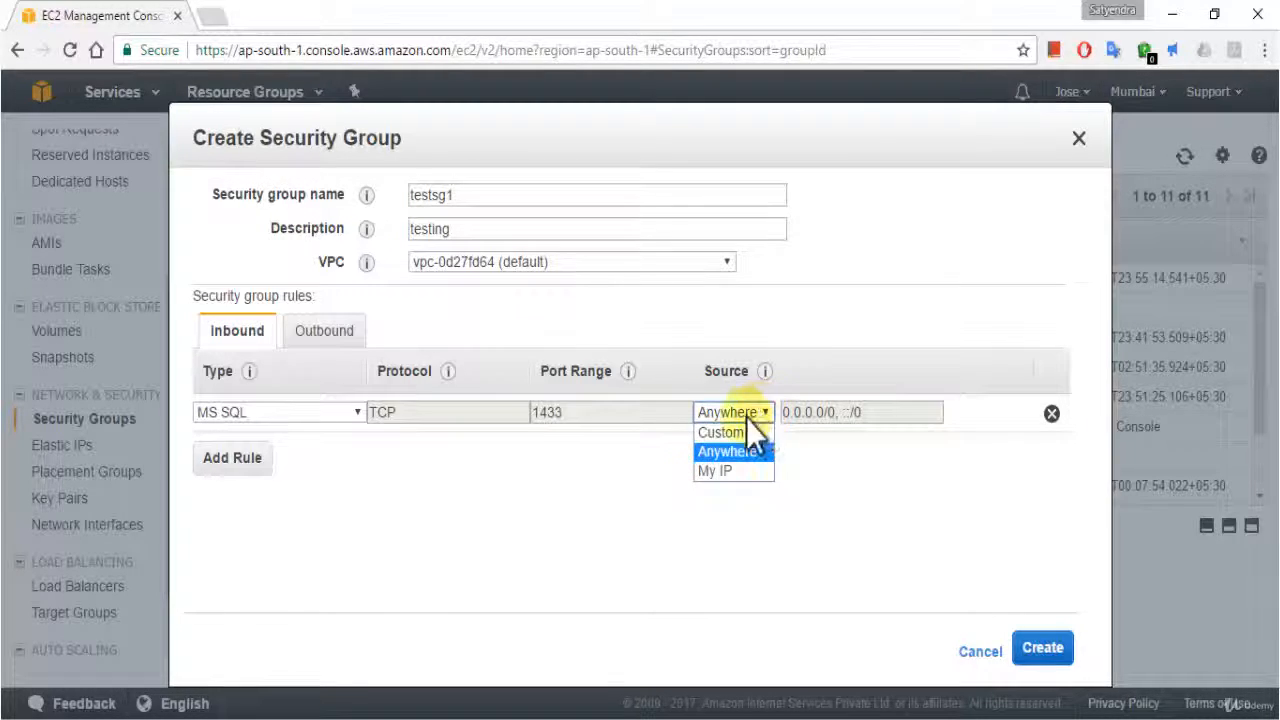
left_click(733, 430)
left_click(845, 418)
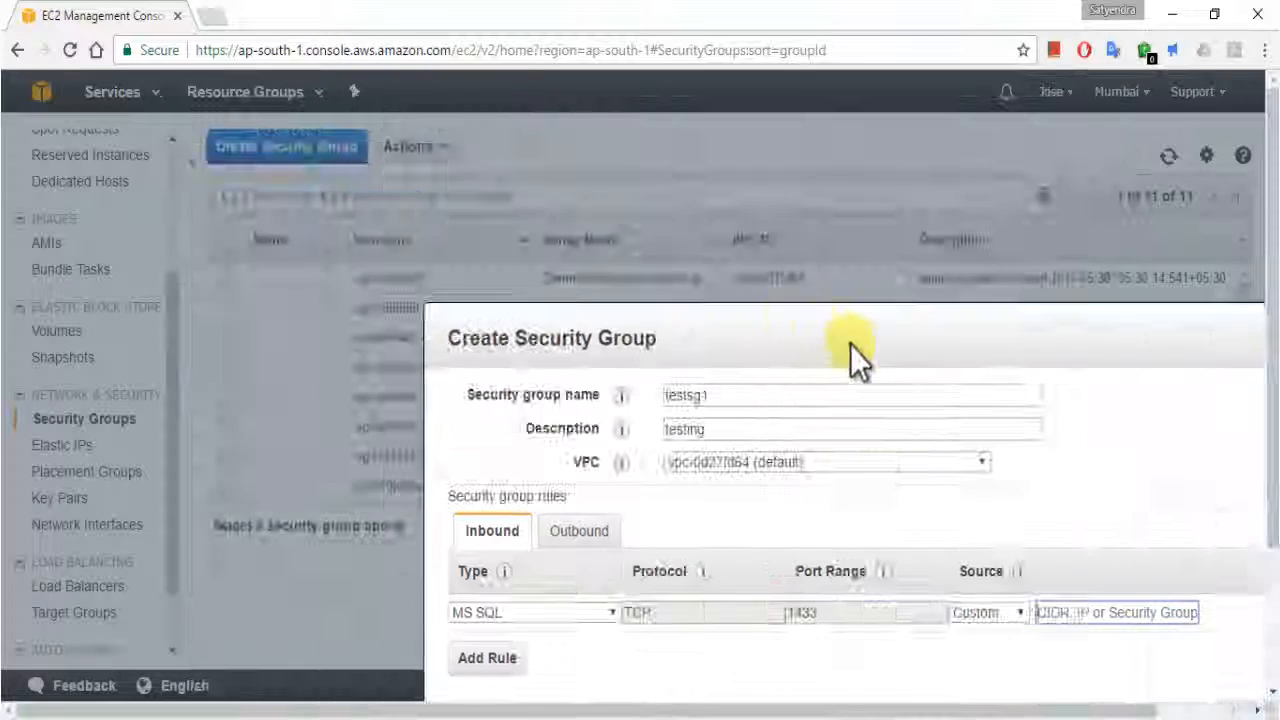
type("172.")
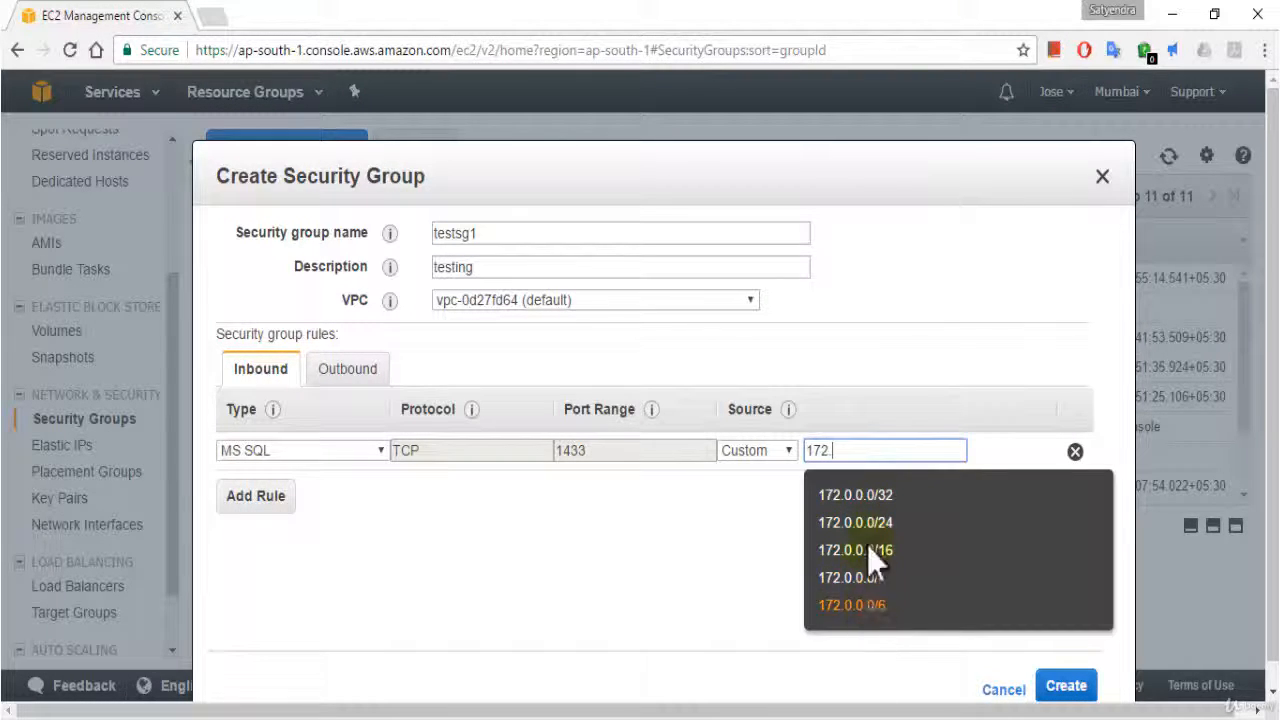
left_click(868, 497)
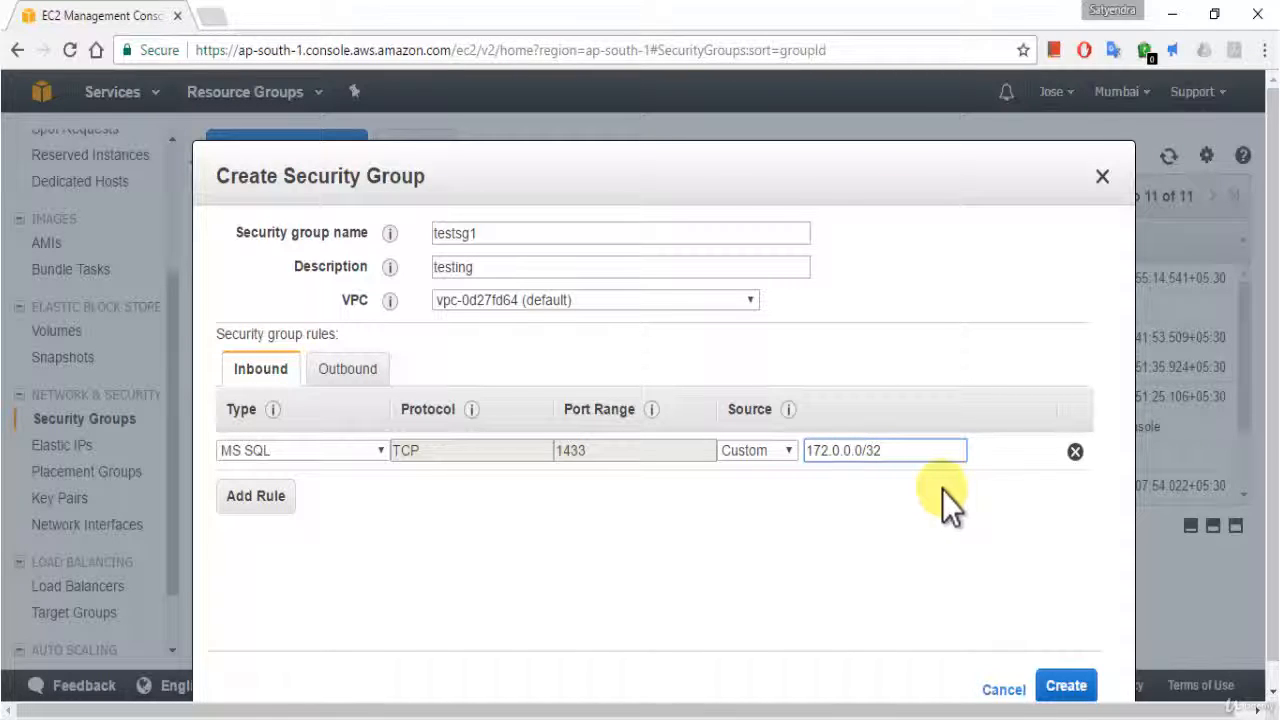
left_click(1066, 686)
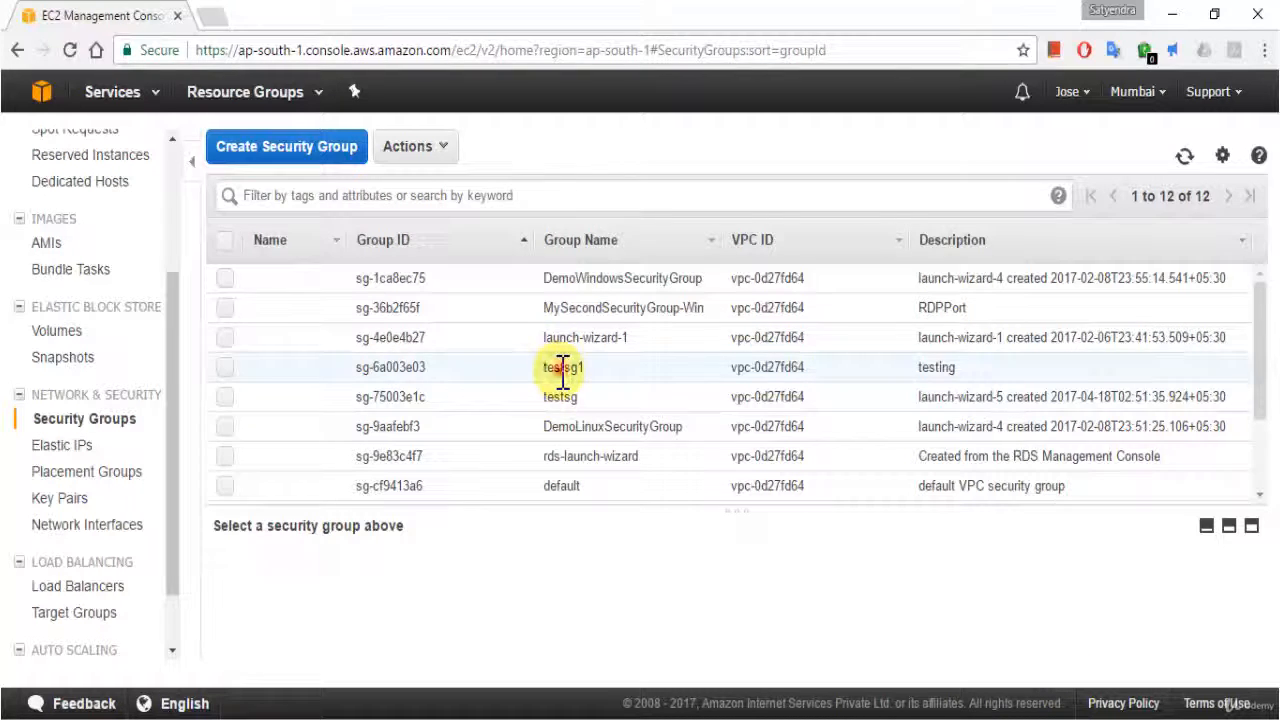
Step: Select the testsg1 security group and examine its name, group ID, description and VPC in an enlarged details area
left_click(563, 370)
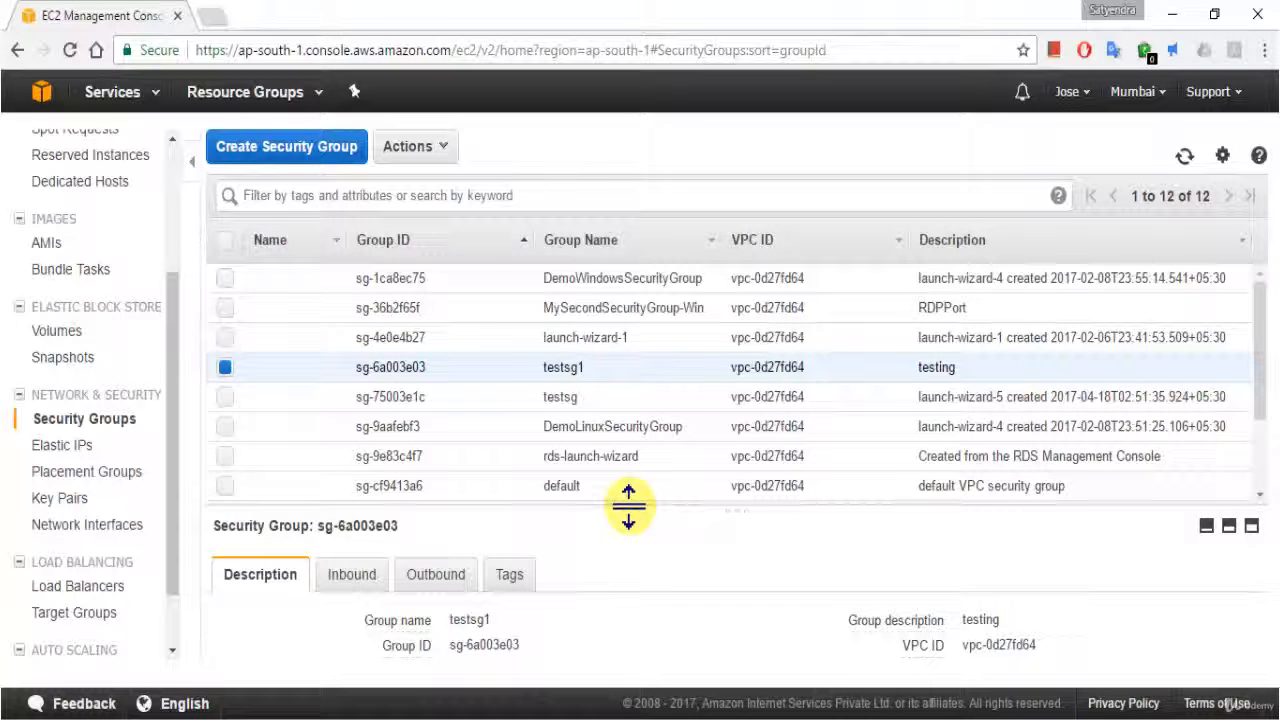
left_click_drag(628, 505, 624, 416)
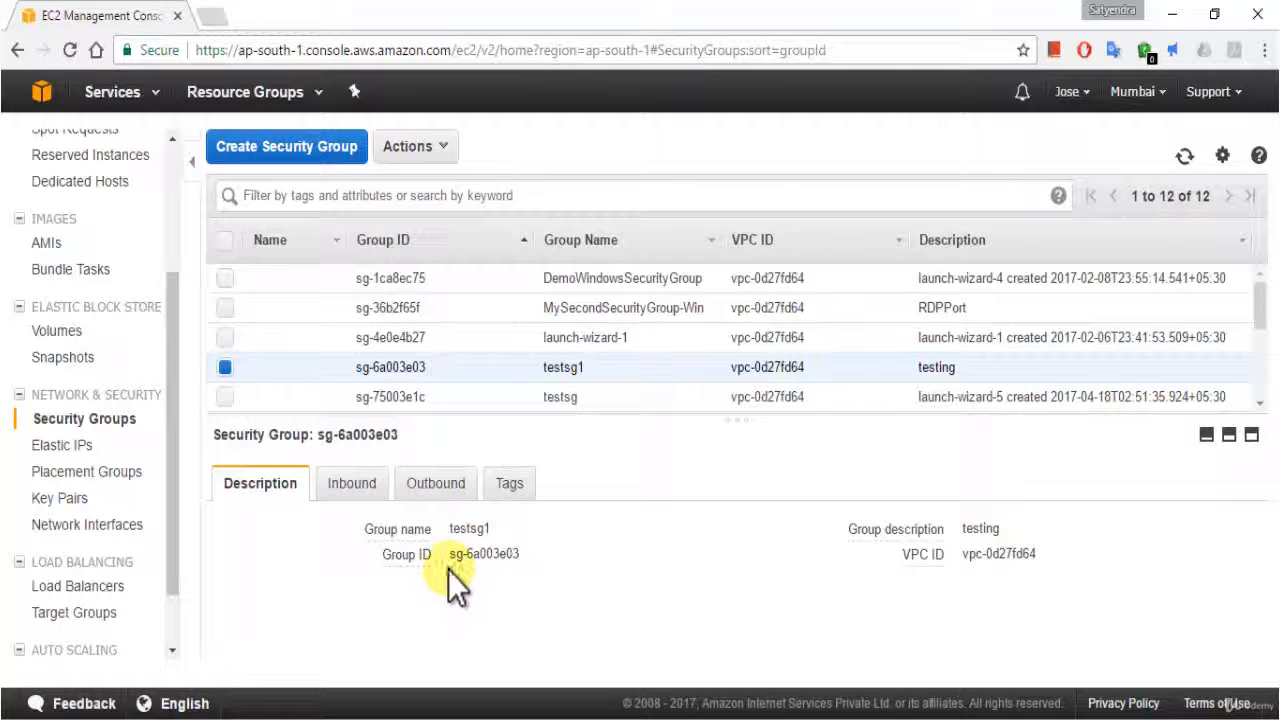
left_click_drag(450, 554, 521, 555)
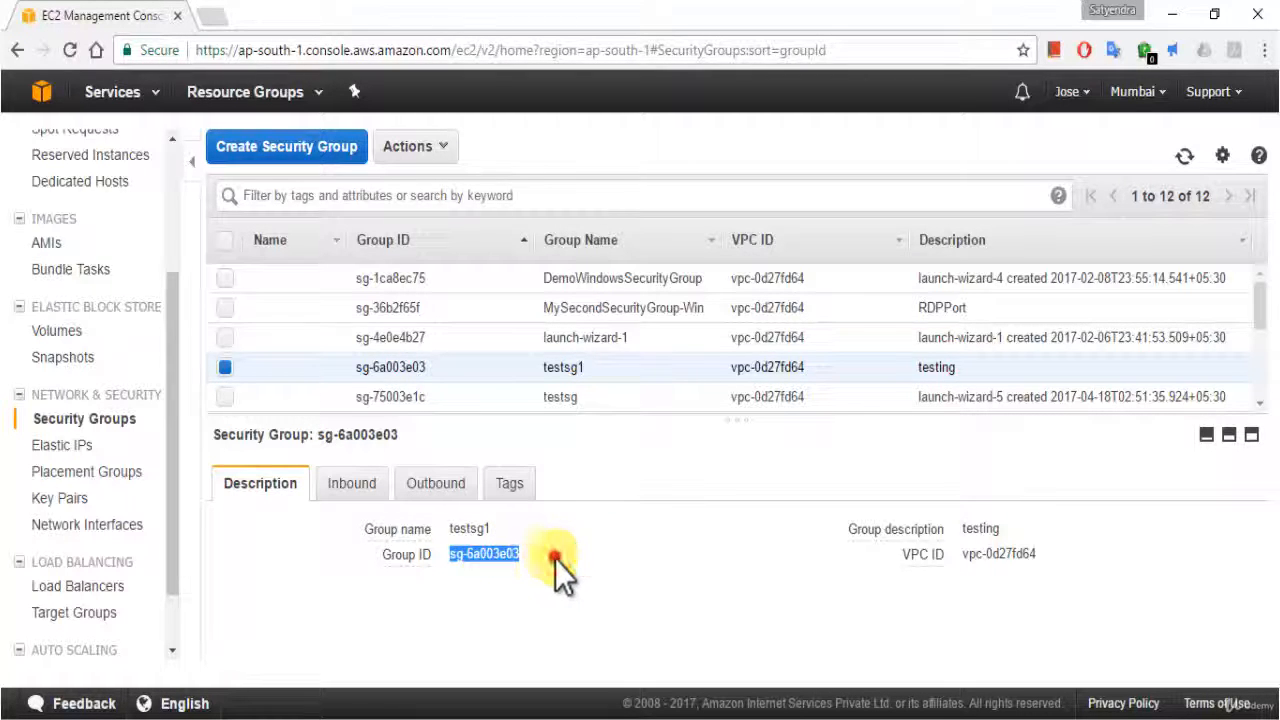
left_click(555, 559)
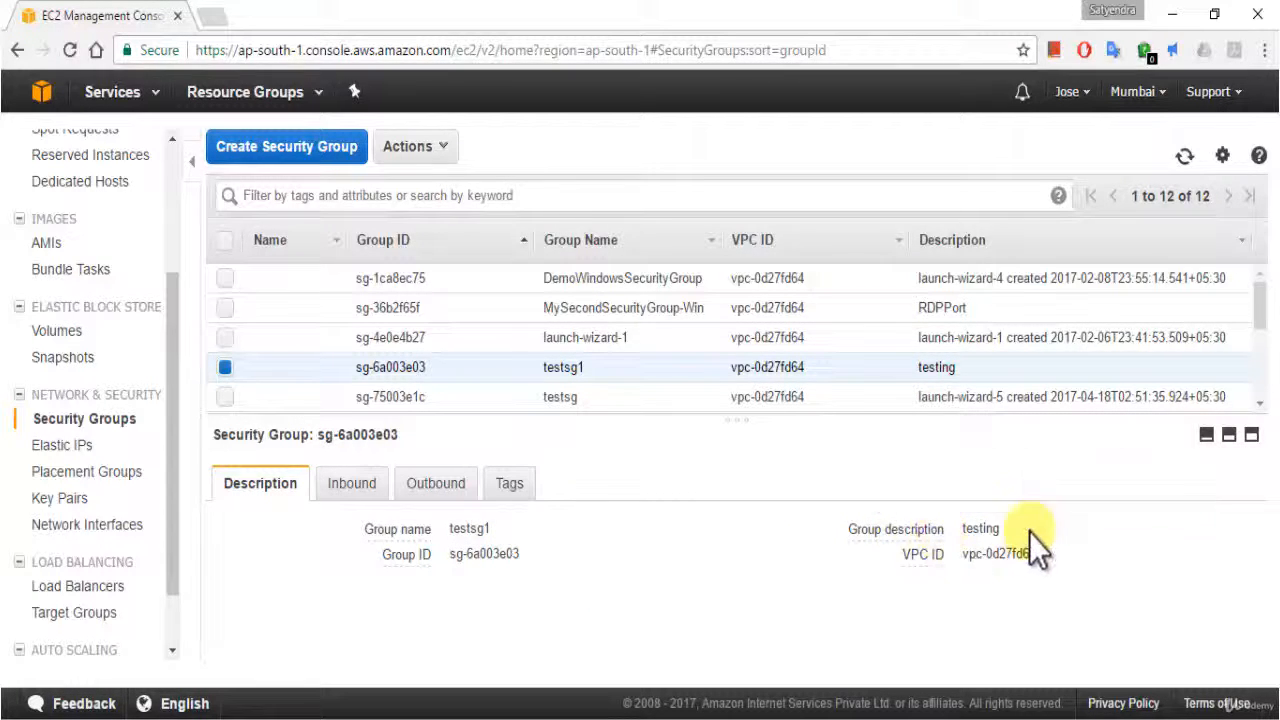
mouse_move(930, 562)
Step: Review the inbound and outbound rules of the testsg1 security group
left_click(345, 490)
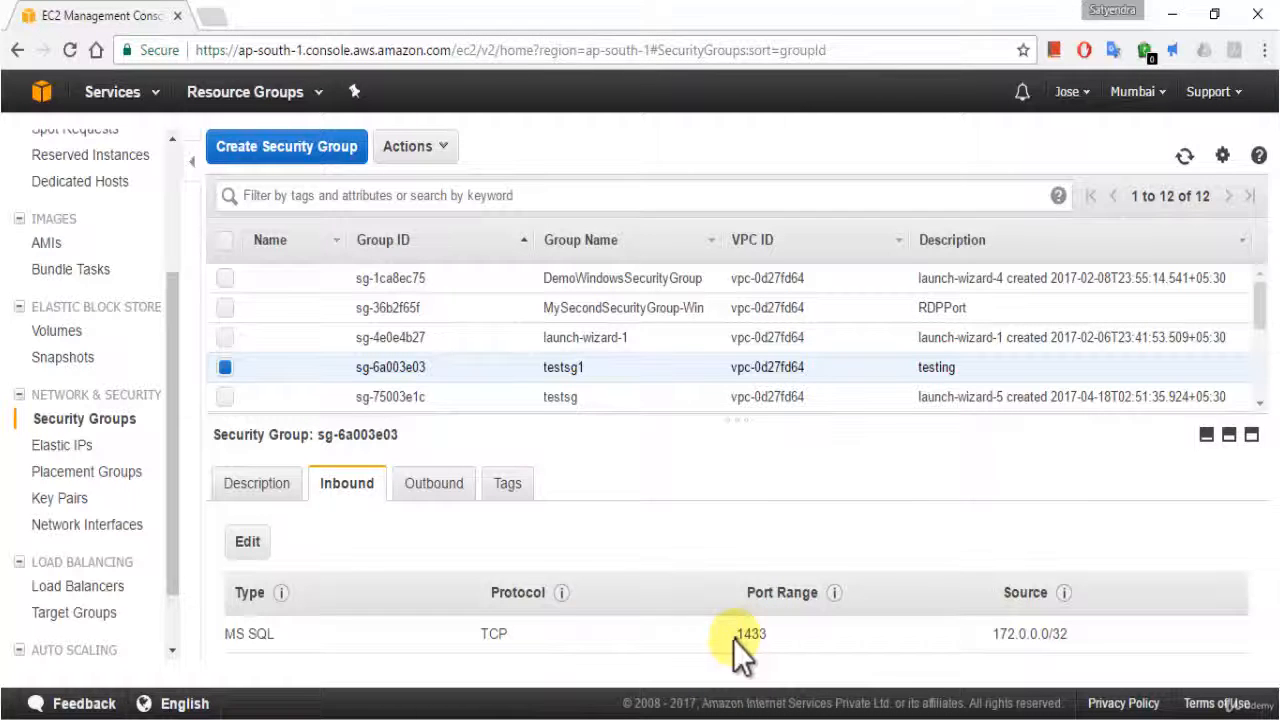
left_click(432, 490)
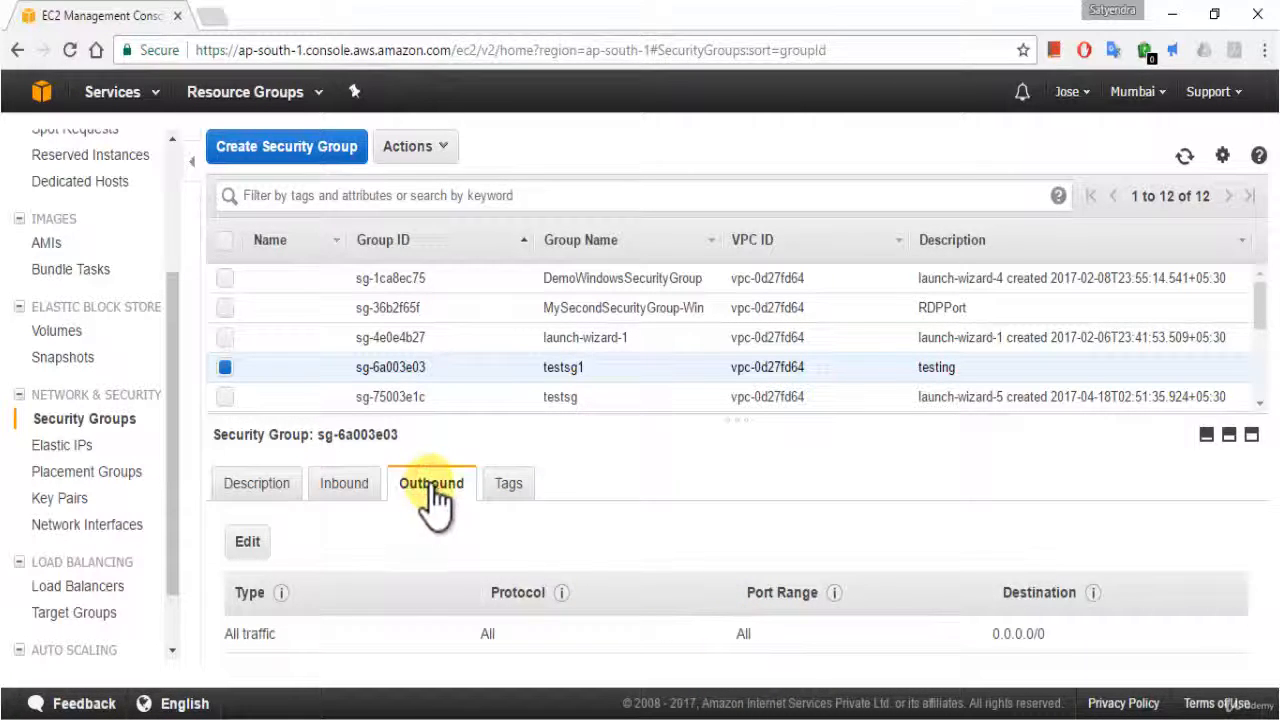
left_click(699, 638)
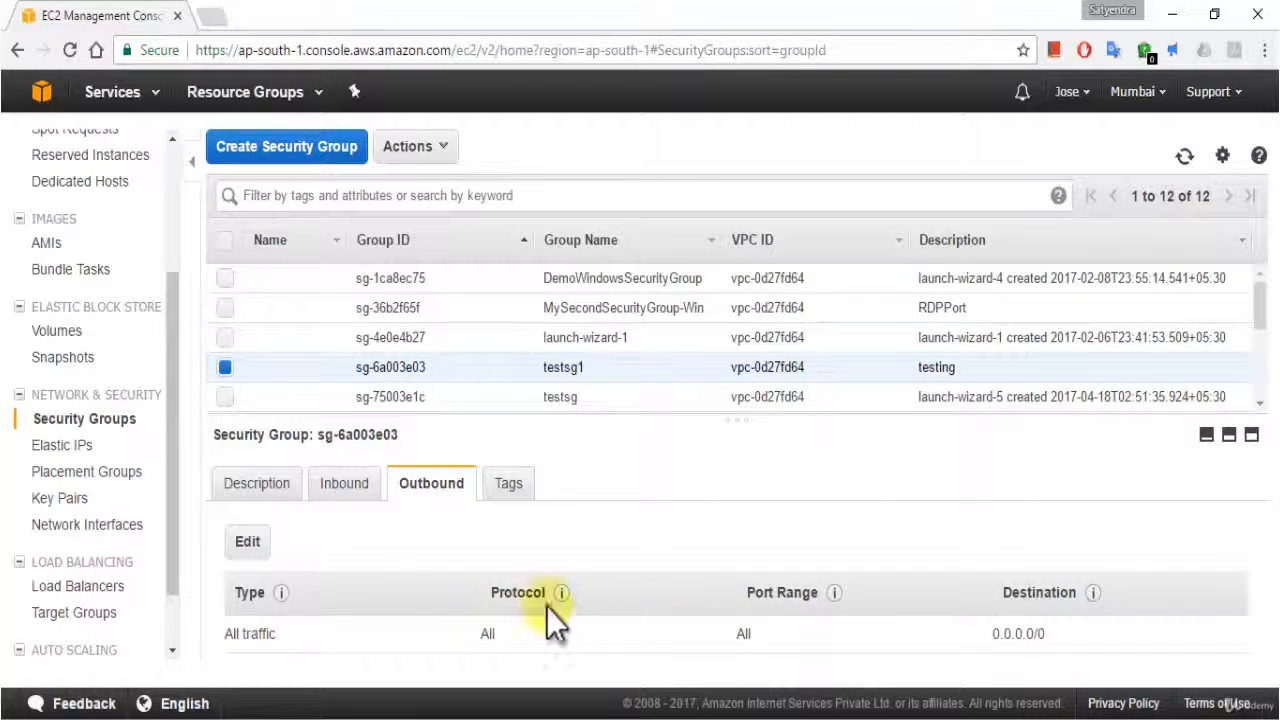
left_click(254, 546)
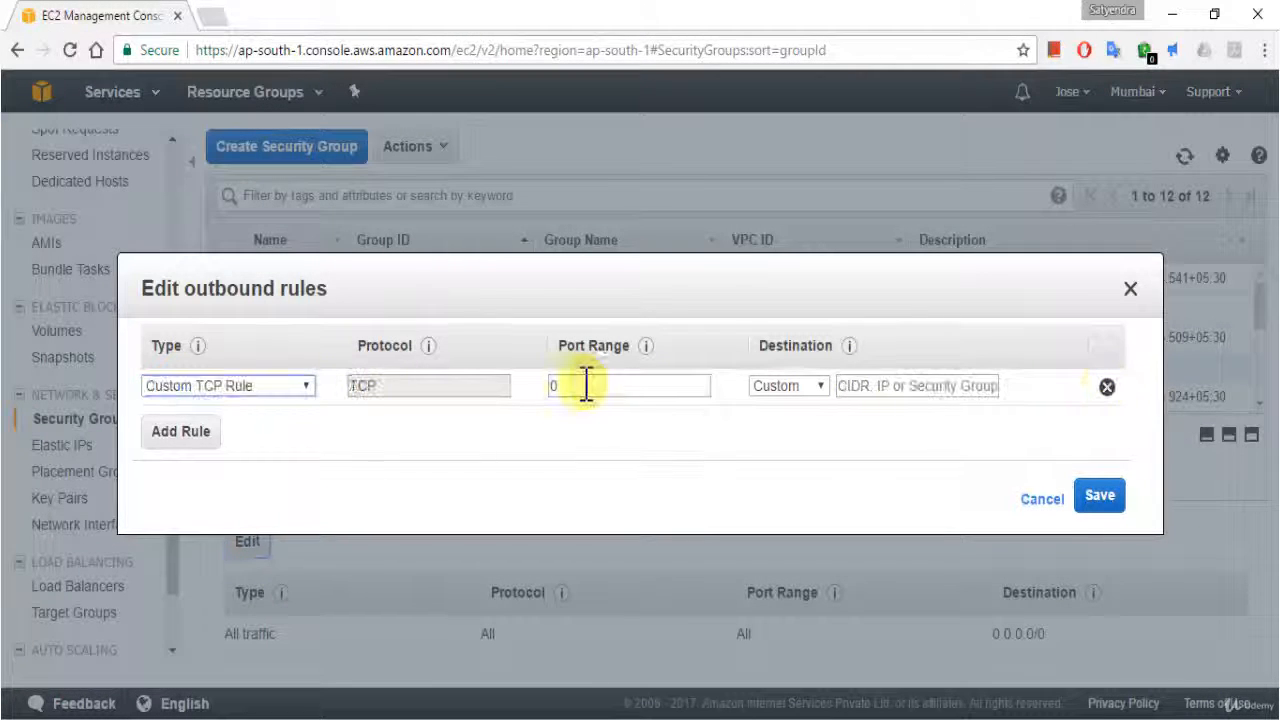
double_click(586, 386)
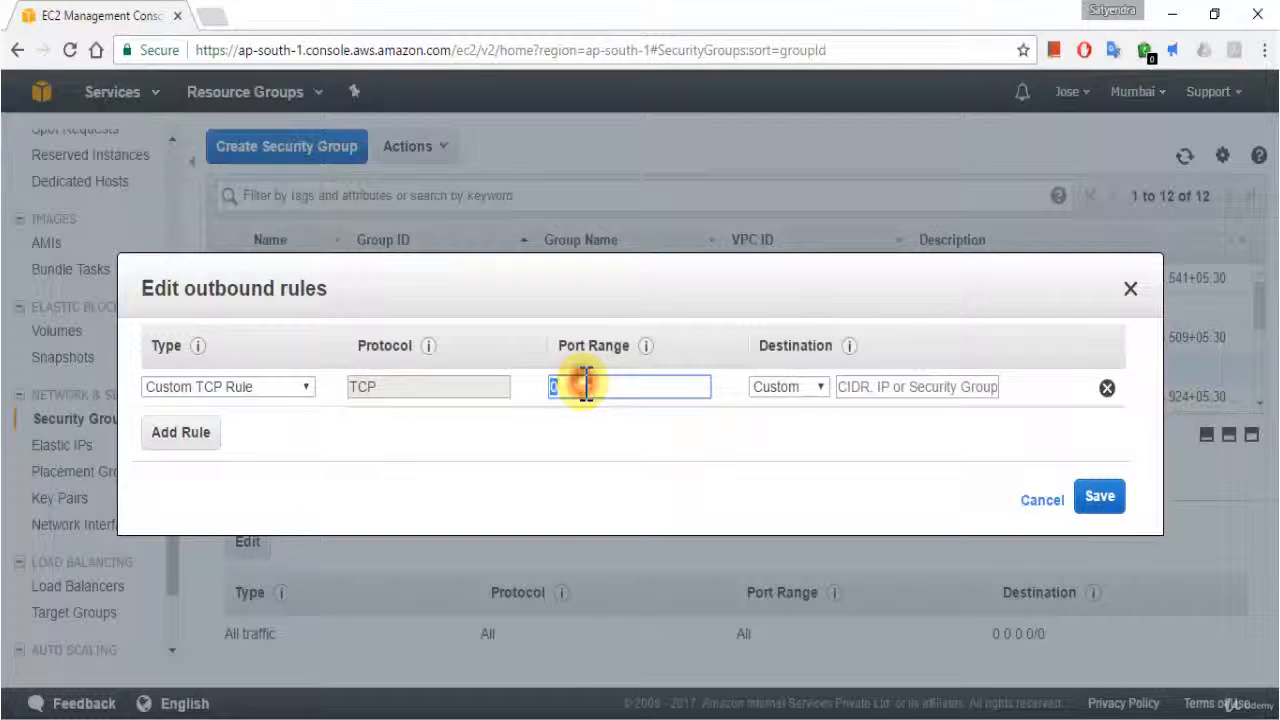
type("80")
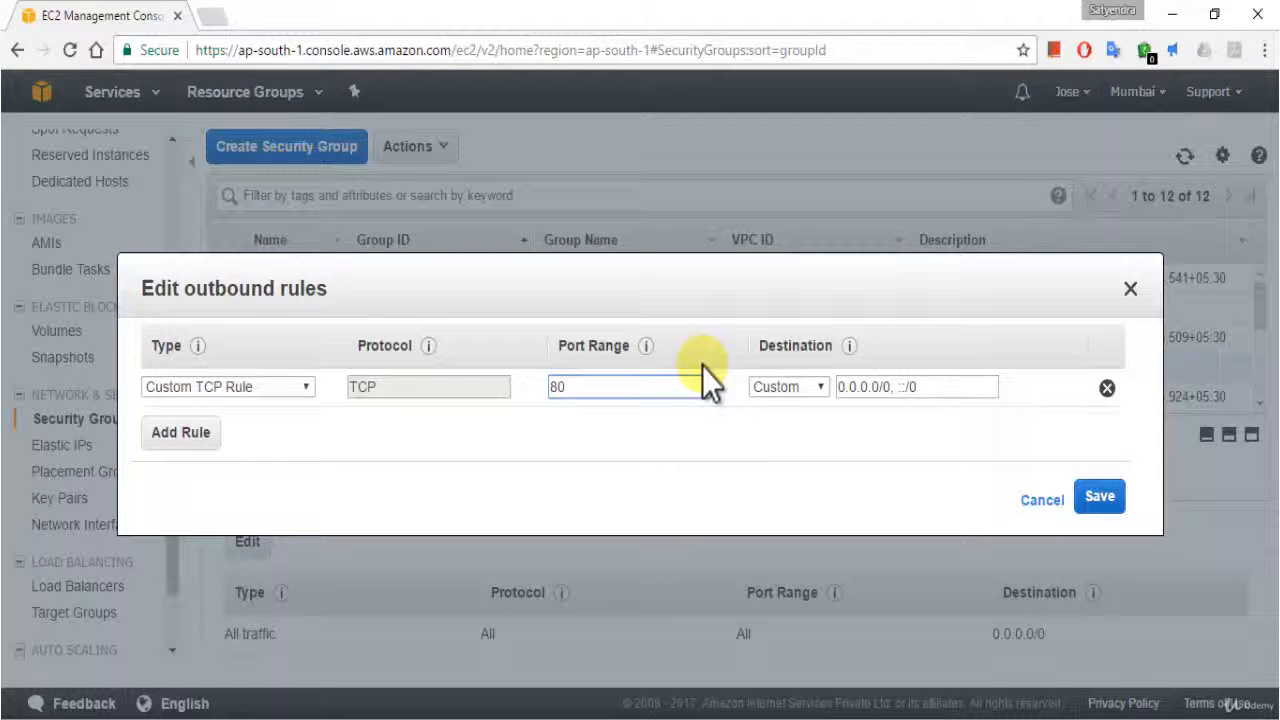
left_click(817, 389)
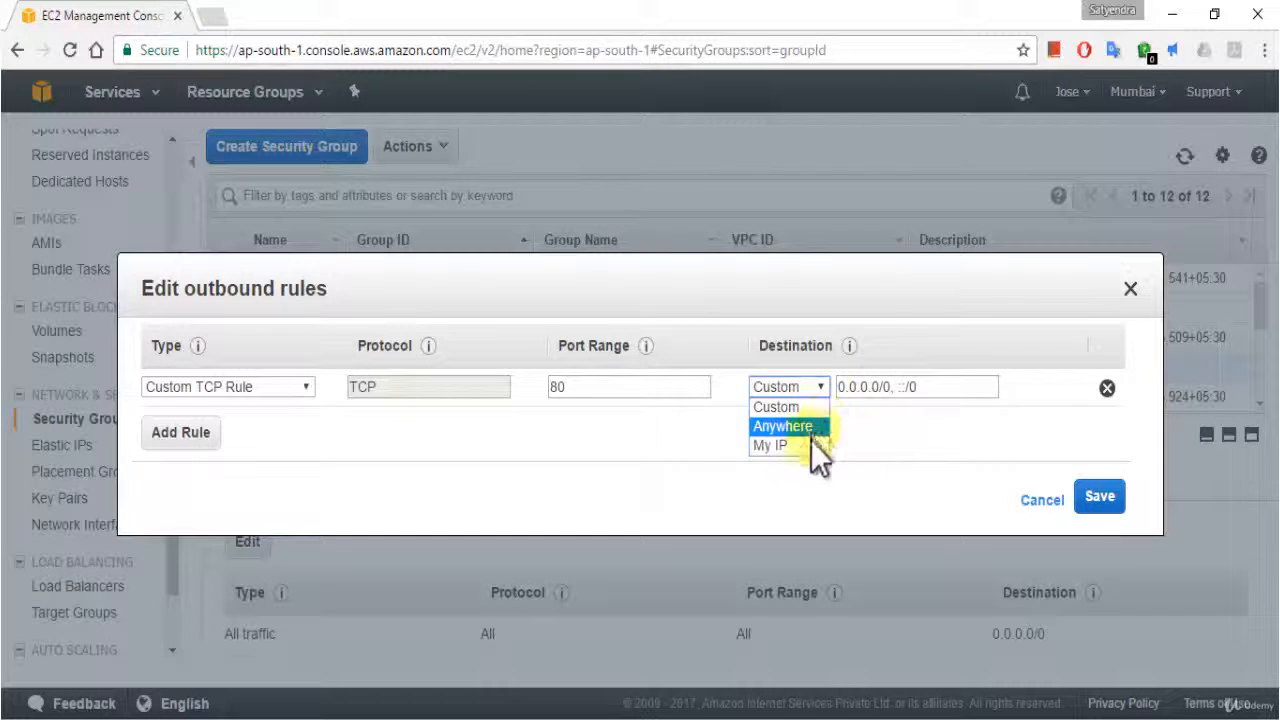
left_click(866, 443)
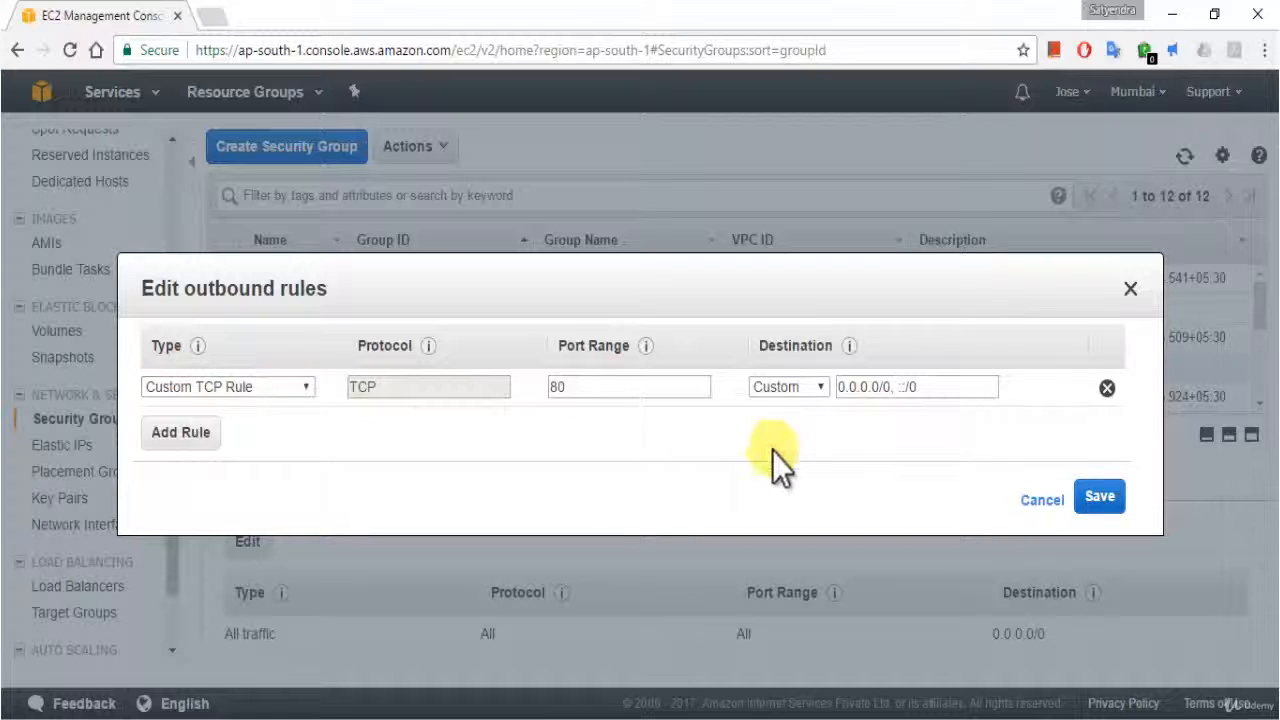
left_click(1040, 500)
Step: Clear the selection of the testsg1 security group in the list
left_click(224, 368)
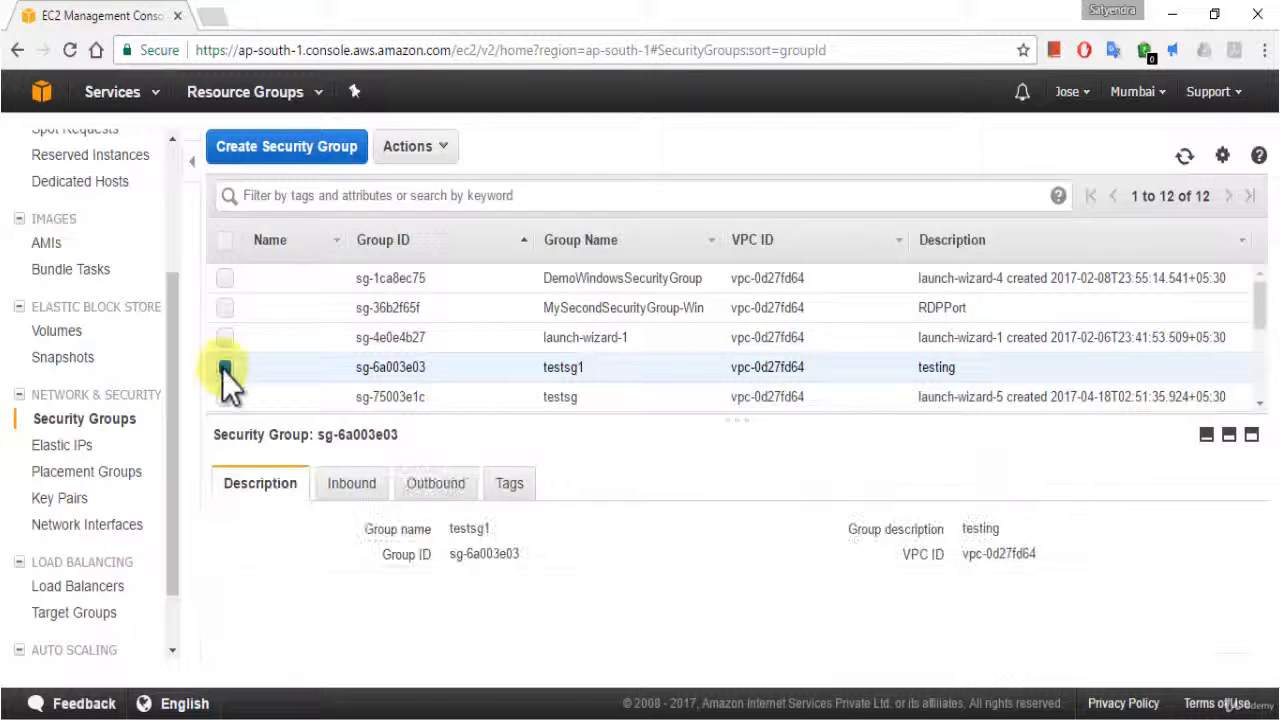
left_click(223, 369)
left_click(223, 369)
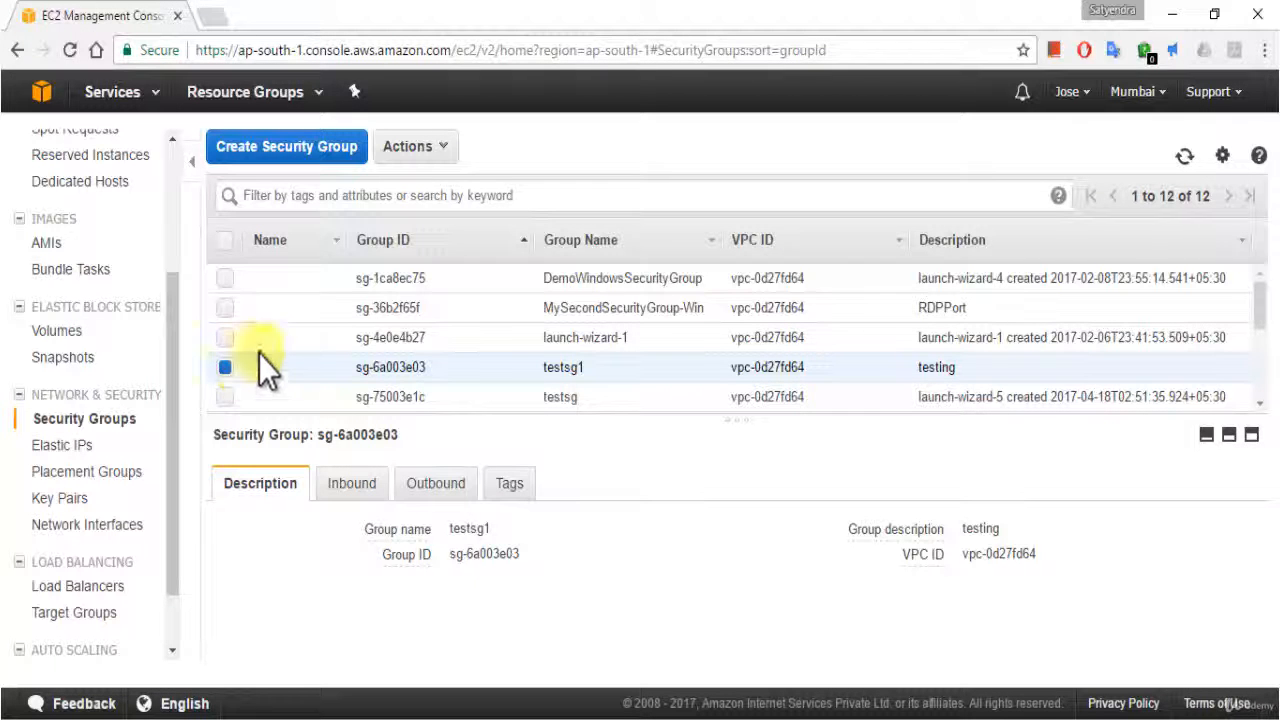
left_click(224, 367)
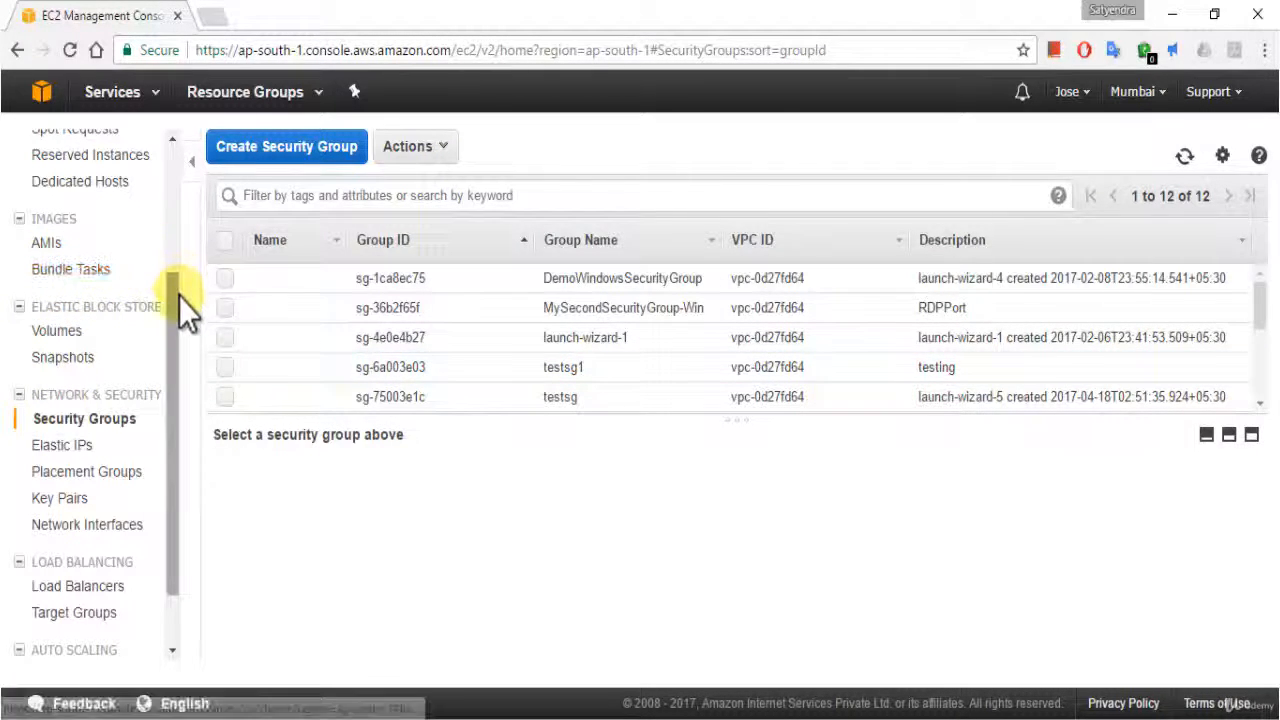
Step: Open the running instance's testsg security group in a new browser tab and review its inbound rules
left_click_drag(175, 297, 164, 222)
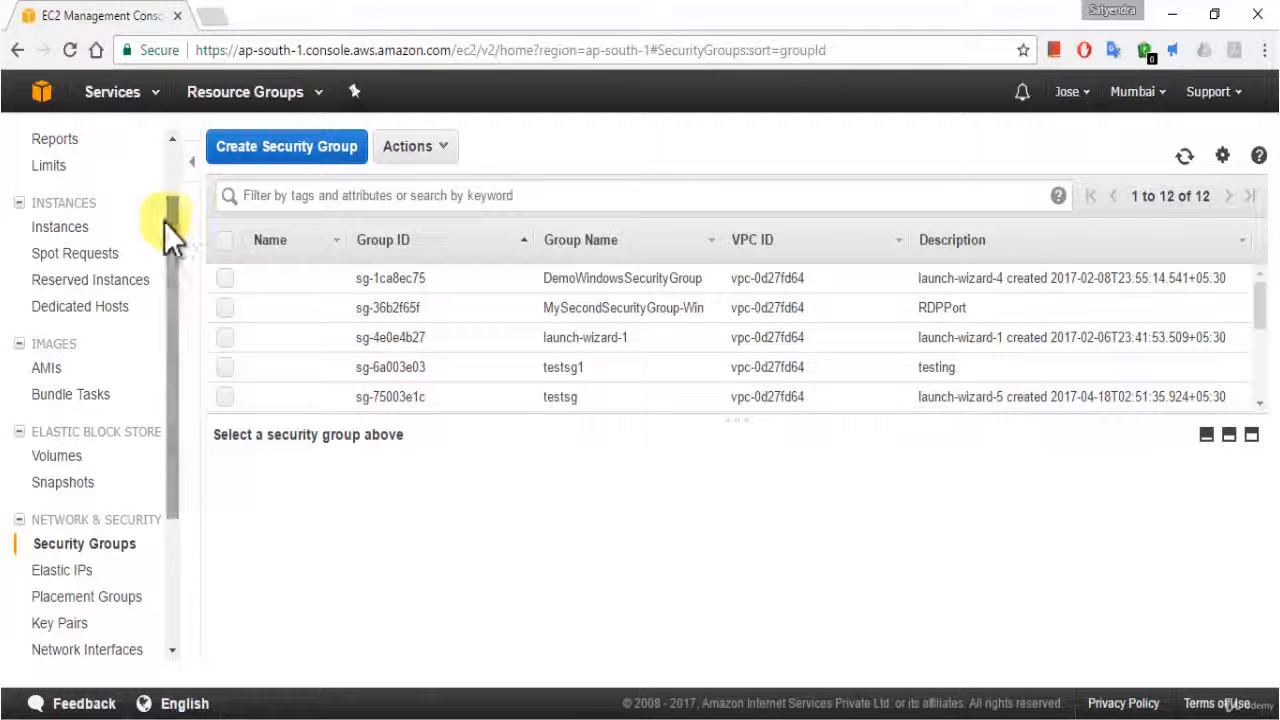
left_click(77, 228)
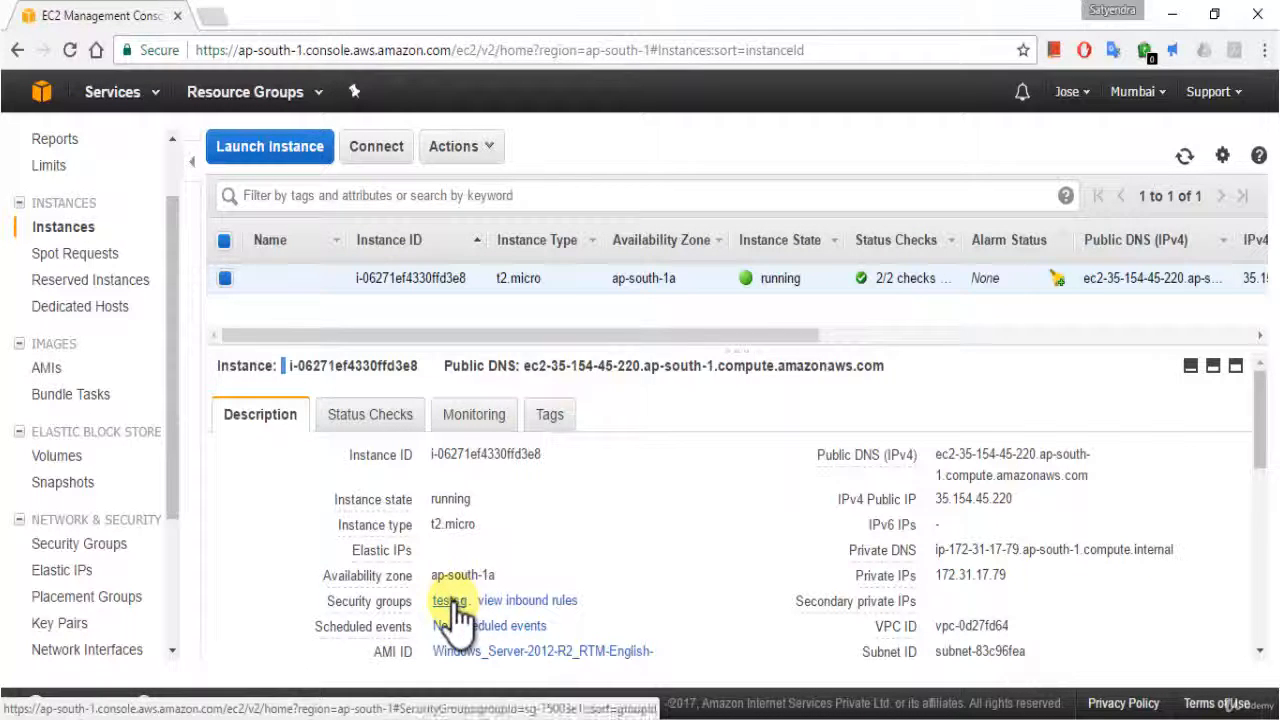
right_click(451, 603)
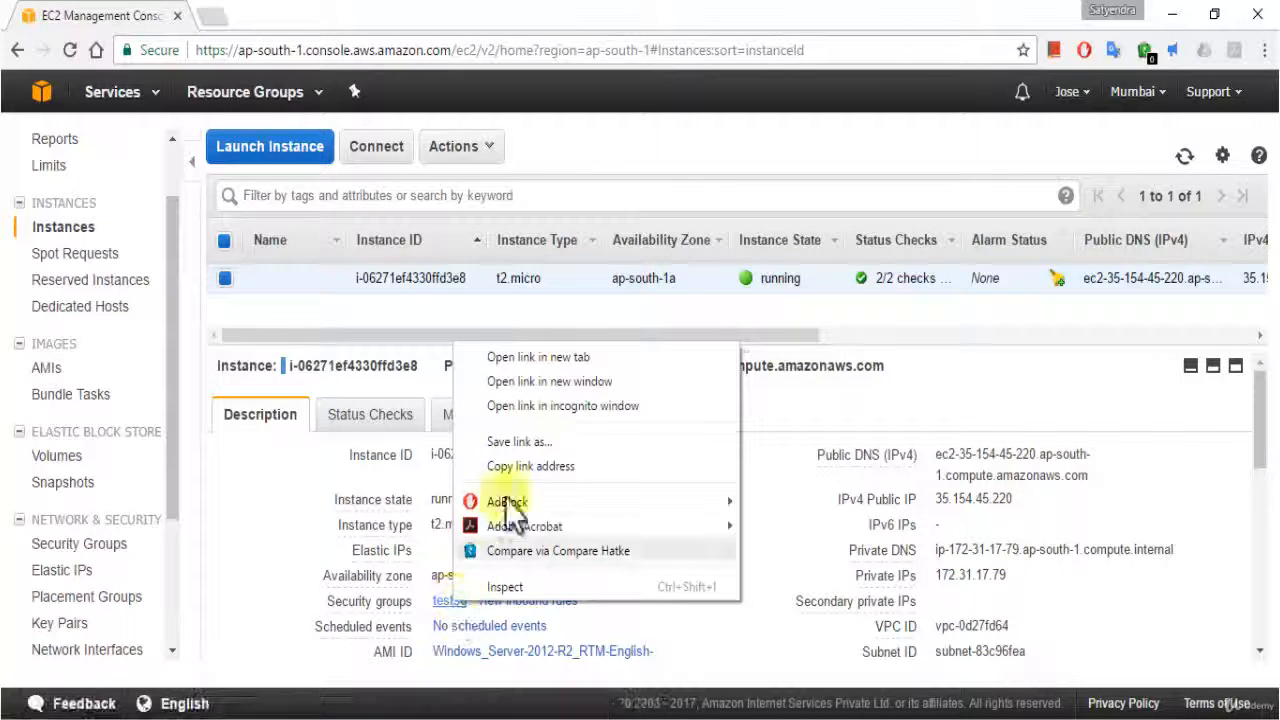
left_click(527, 358)
left_click(275, 17)
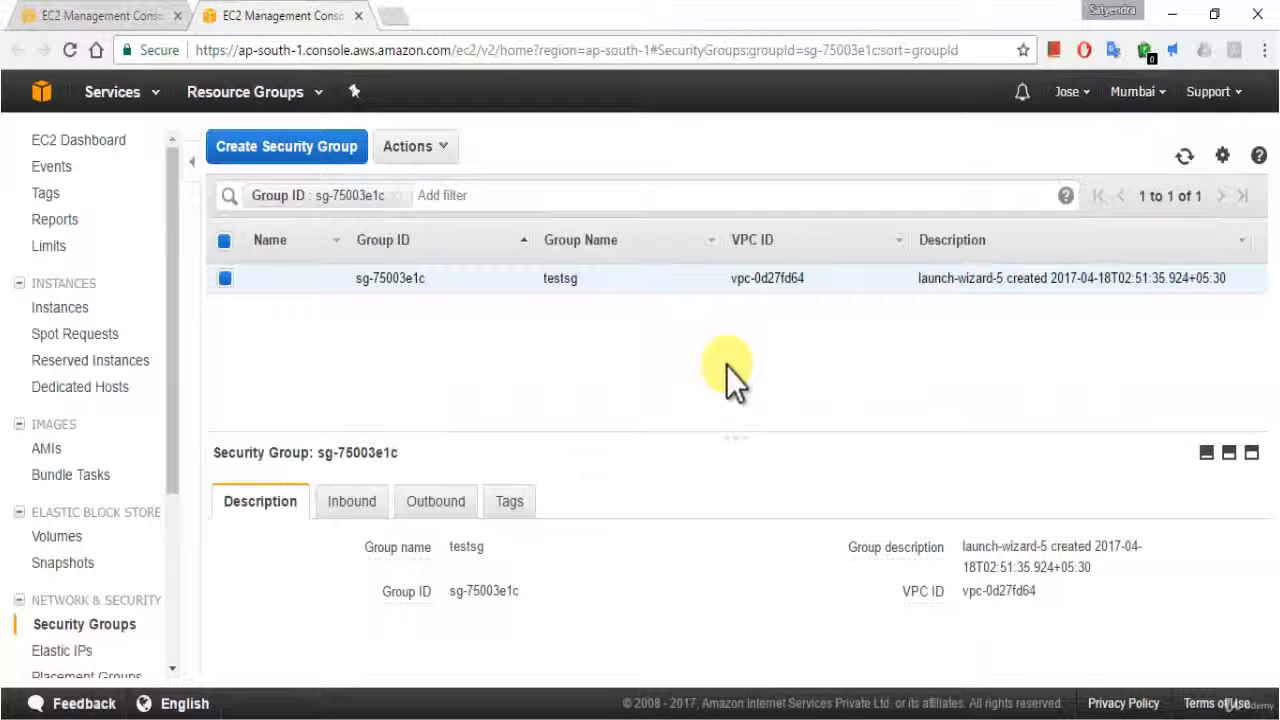
left_click(358, 503)
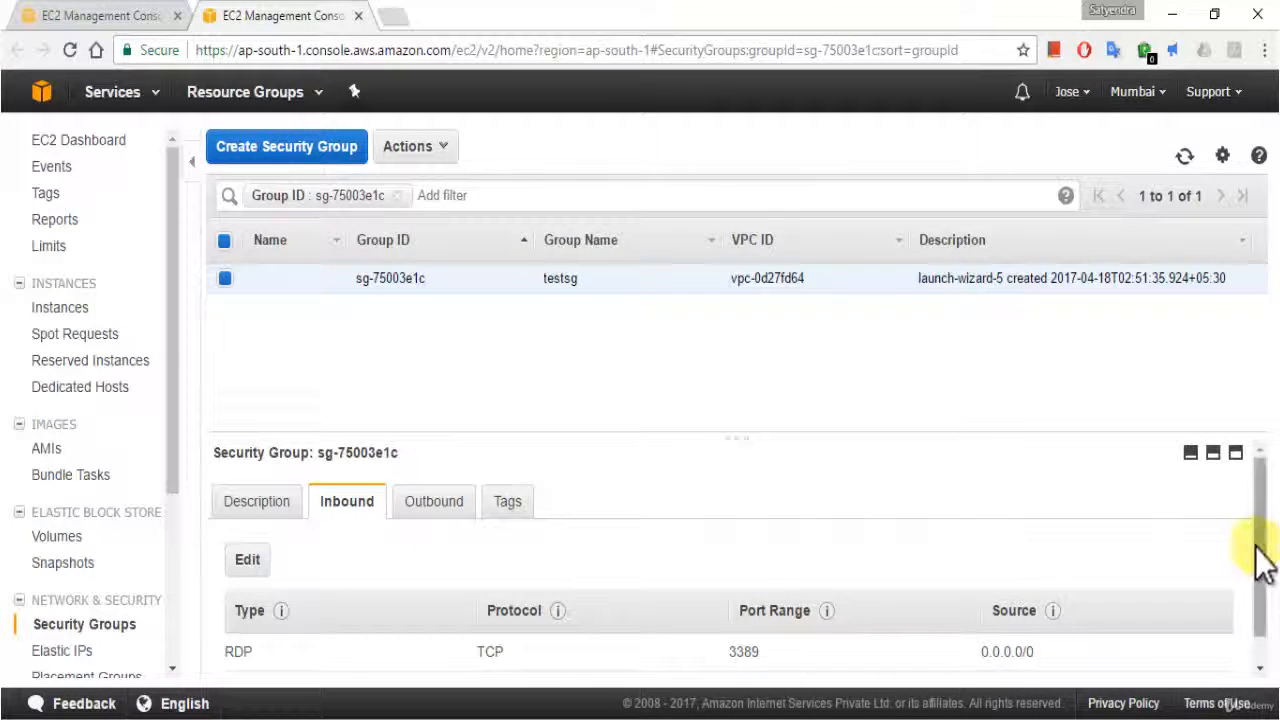
left_click_drag(1260, 571, 1262, 598)
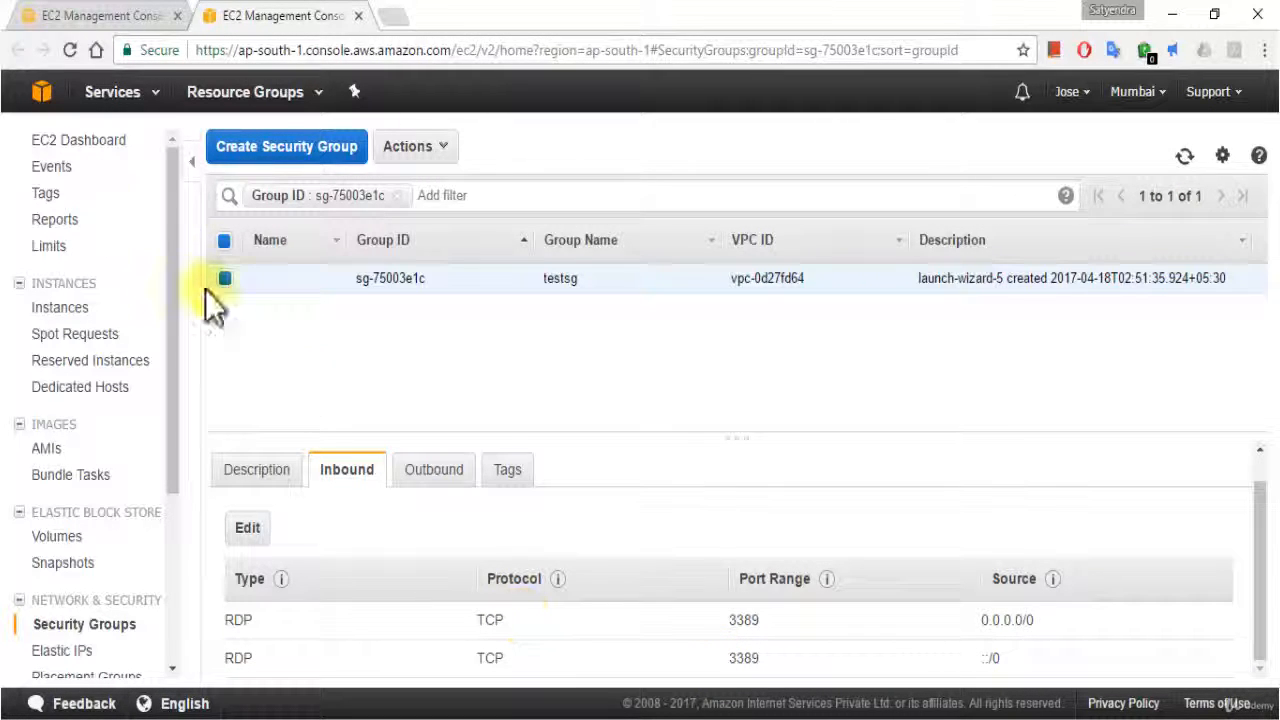
Step: Return to the instance and assign the testsg1 security group to it in addition to testsg
left_click(92, 15)
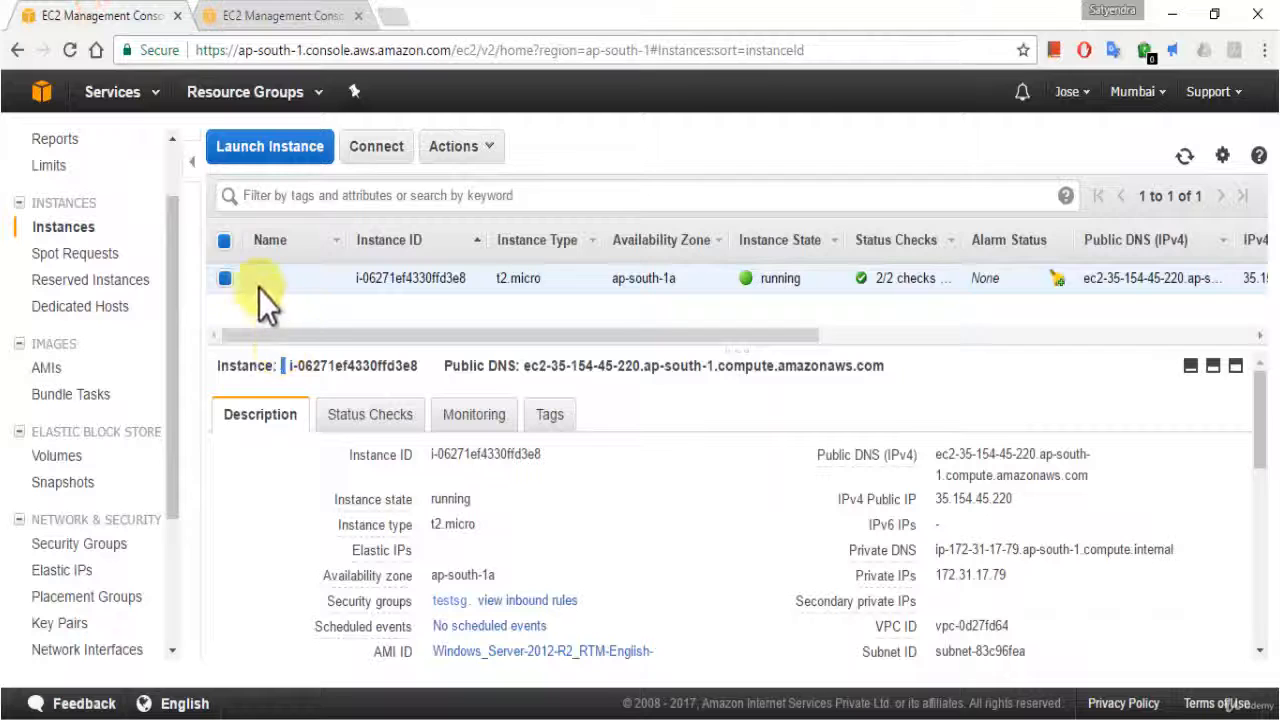
left_click(462, 160)
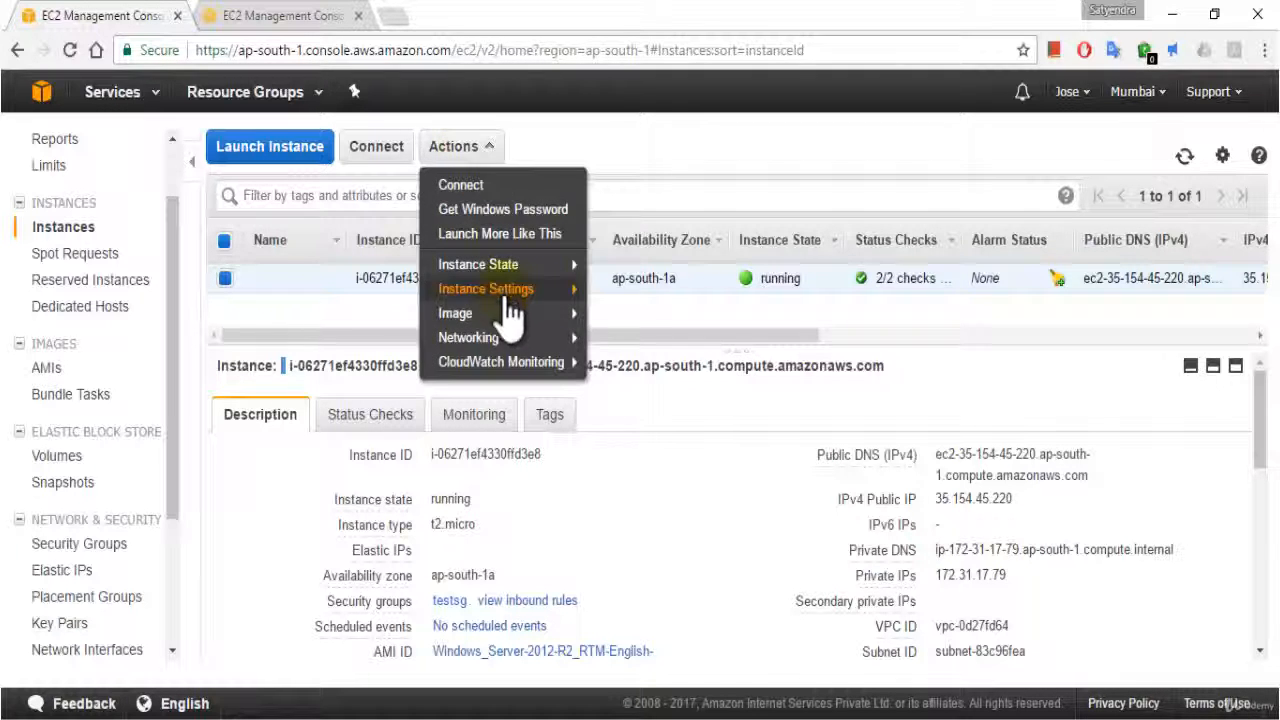
mouse_move(512, 348)
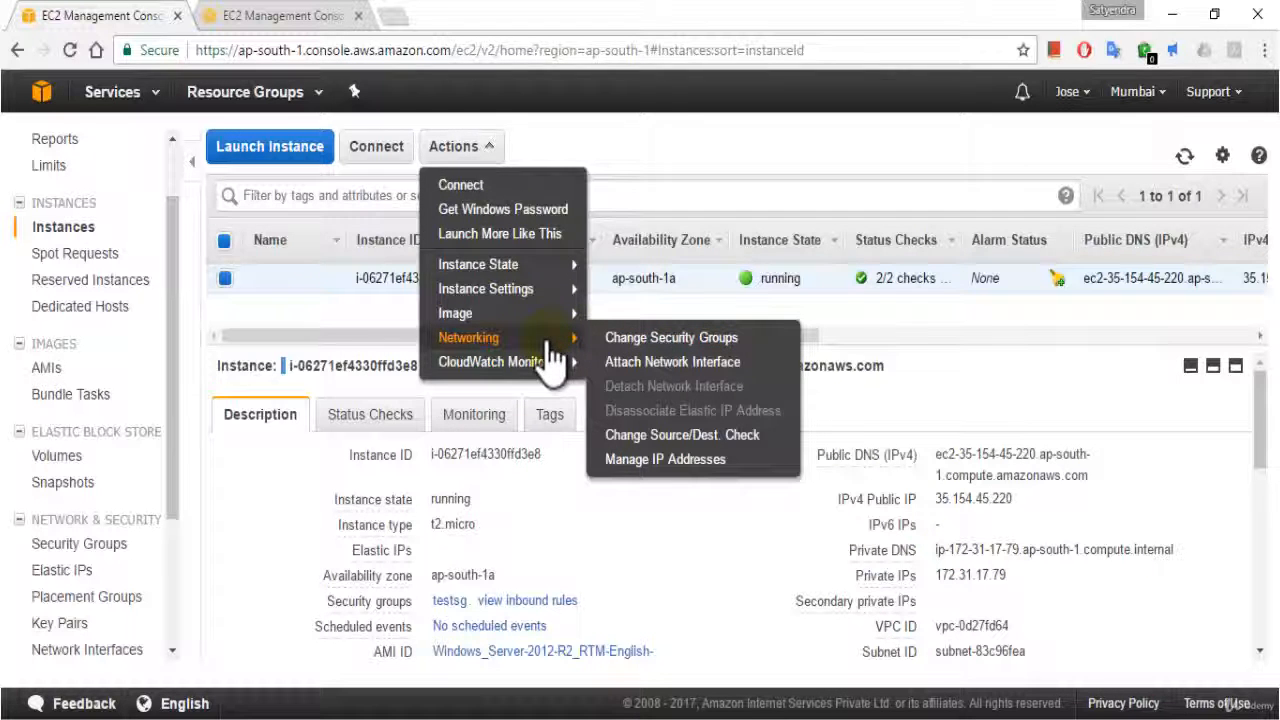
left_click(640, 340)
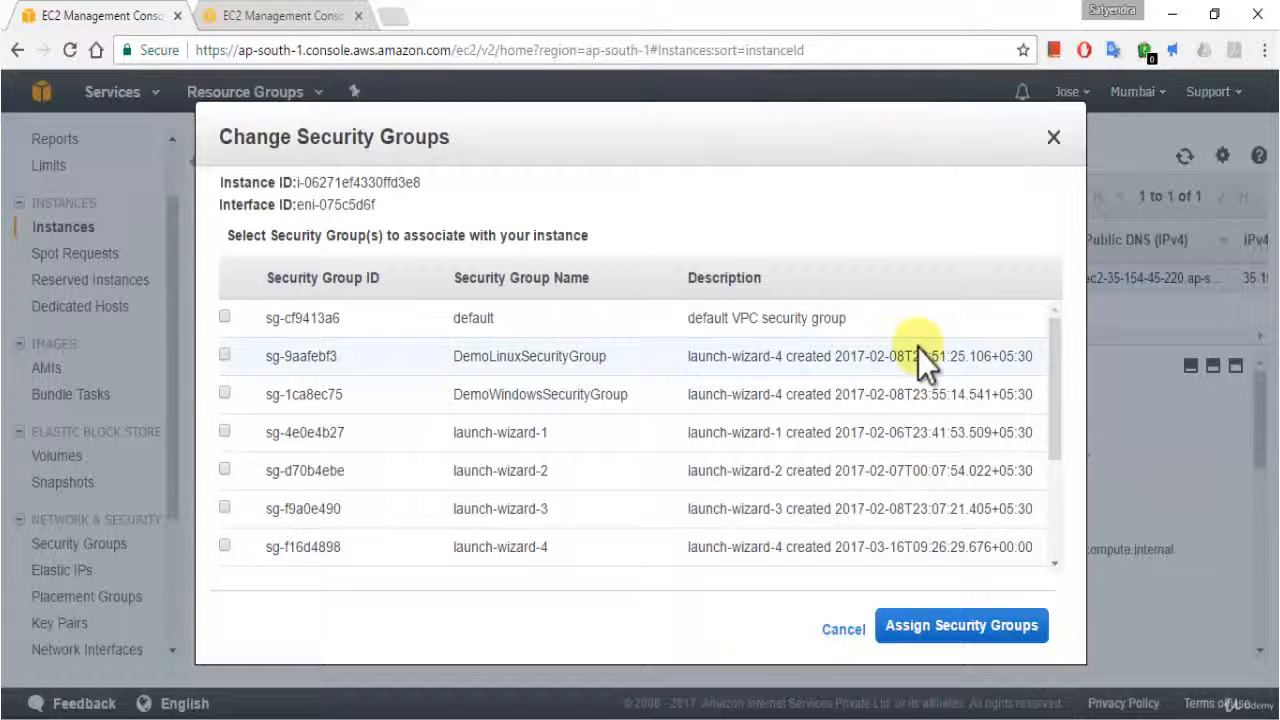
left_click_drag(1054, 362, 1057, 480)
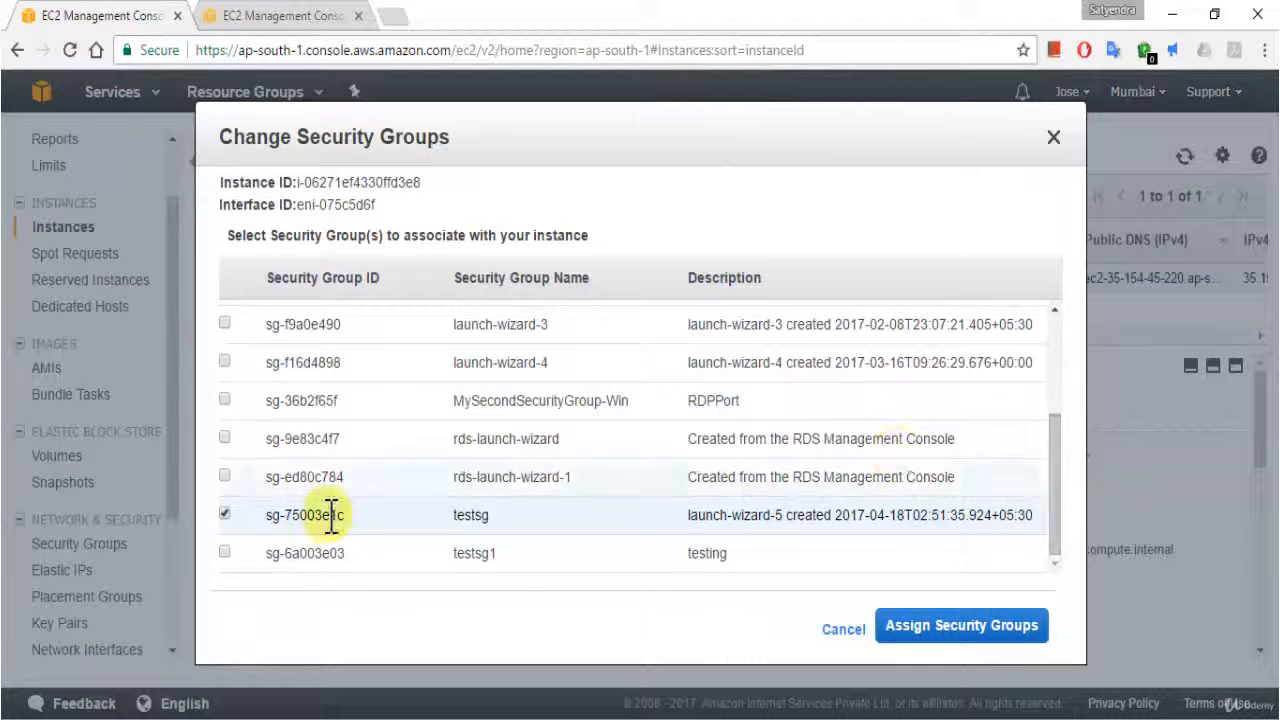
left_click(224, 553)
left_click(912, 628)
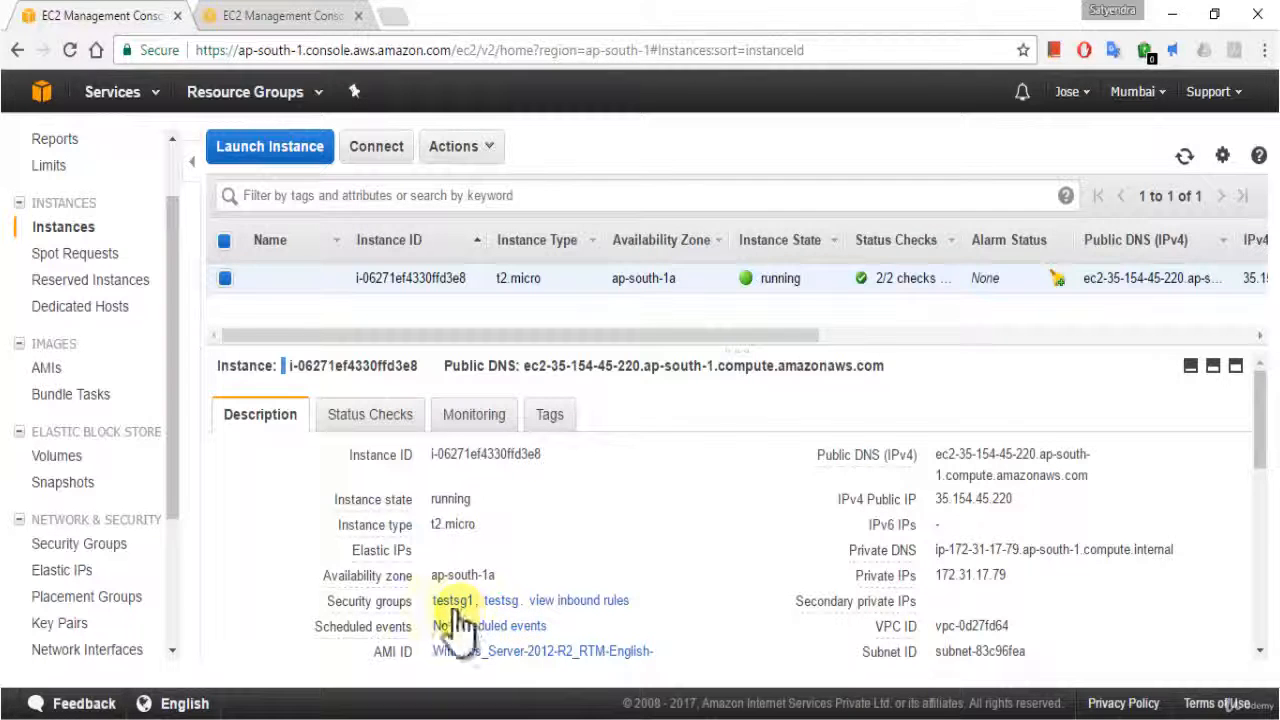
mouse_move(403, 605)
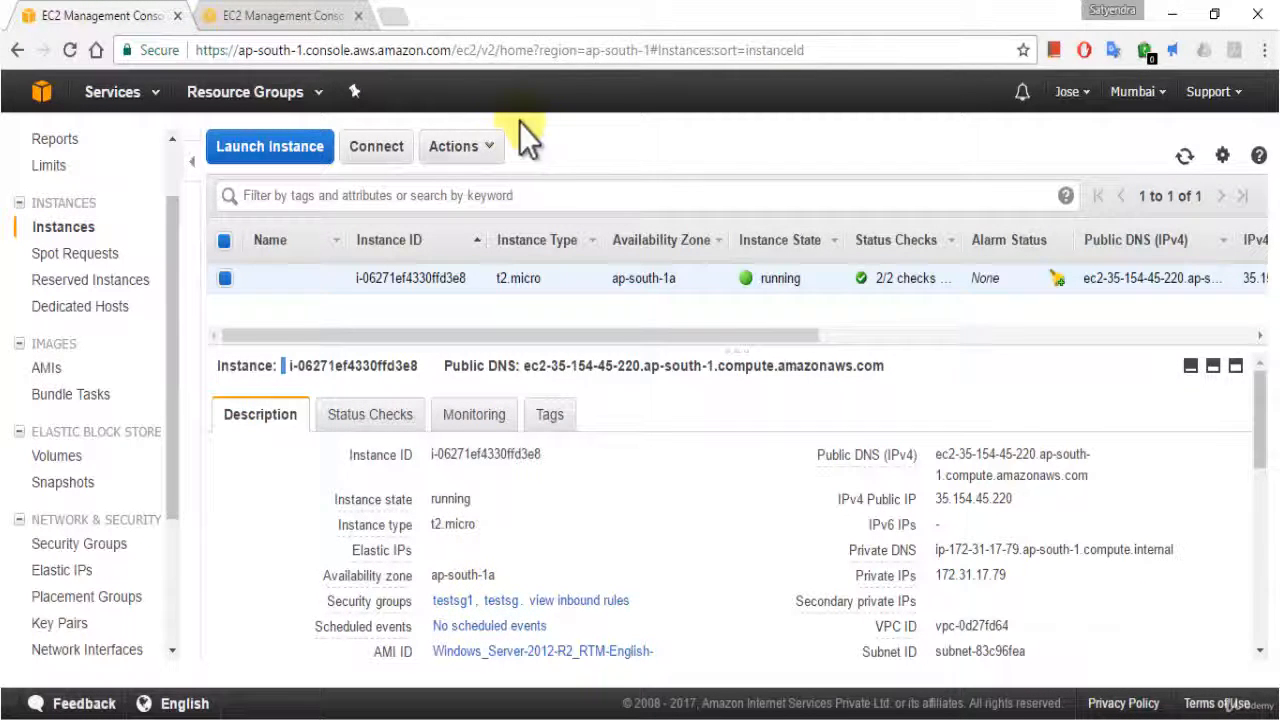
Step: Add the default, DemoLinuxSecurityGroup and DemoWindowsSecurityGroup security groups to the instance
left_click(476, 157)
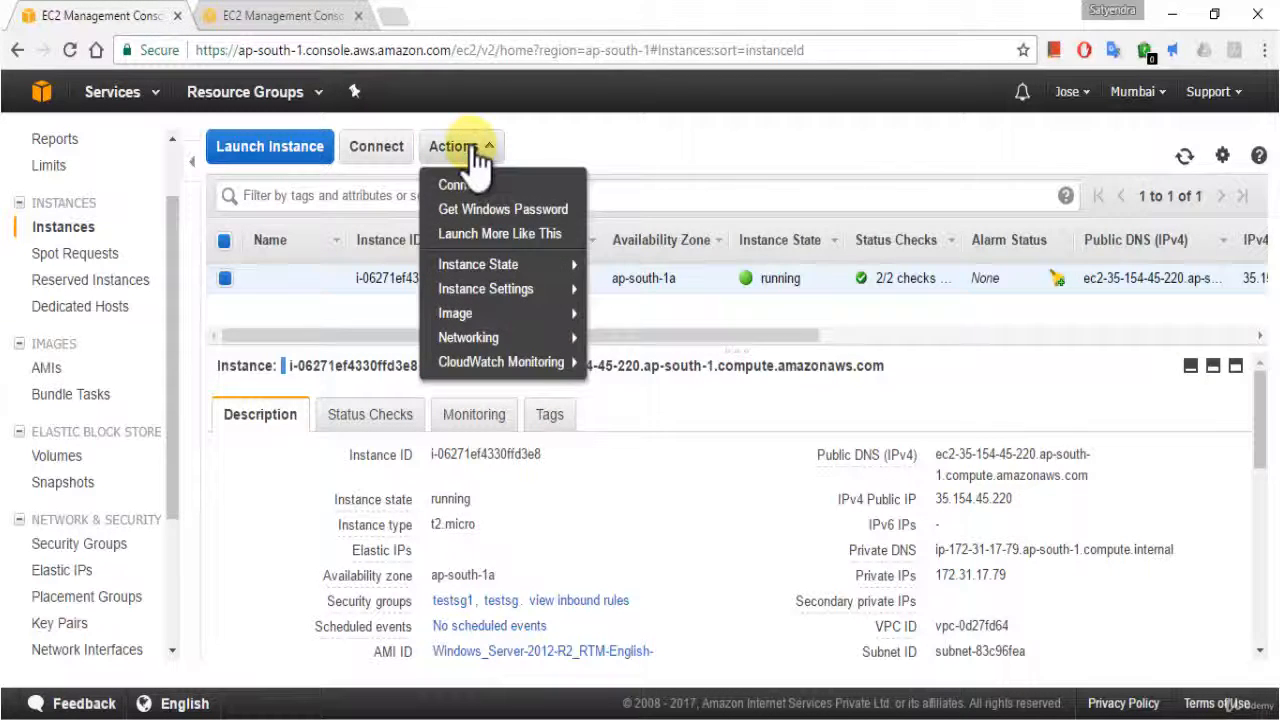
mouse_move(518, 340)
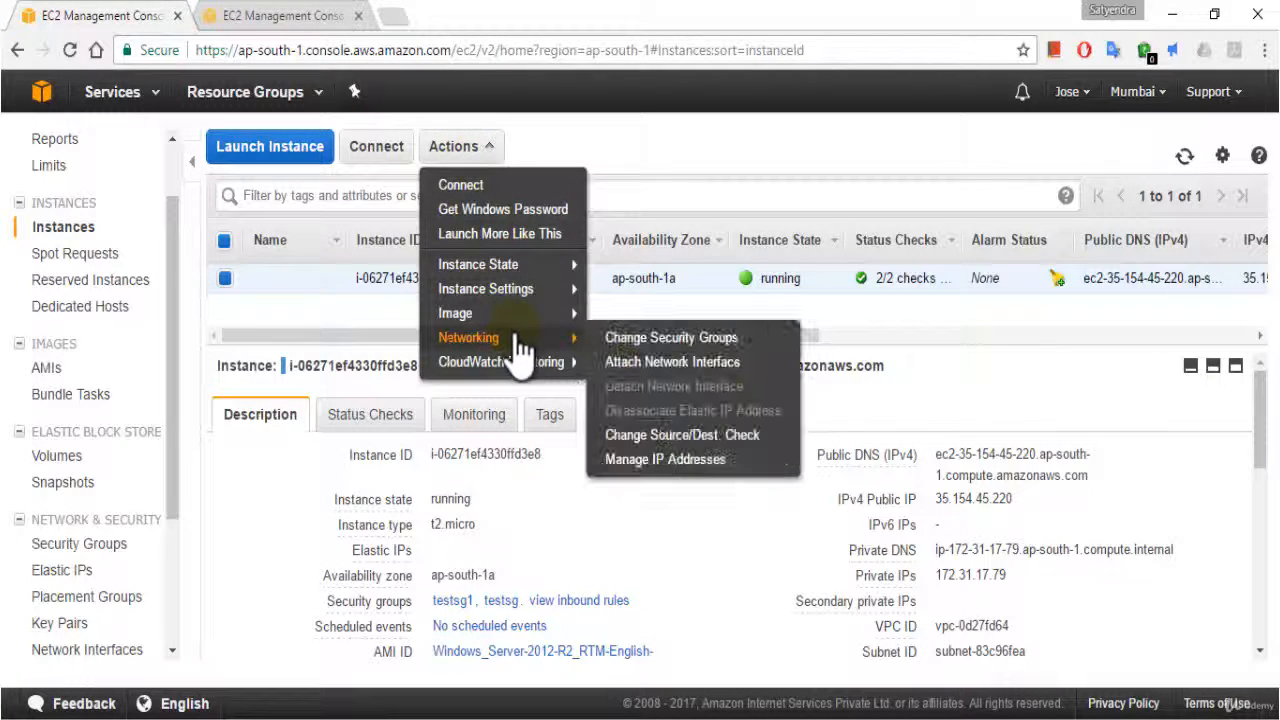
left_click(650, 340)
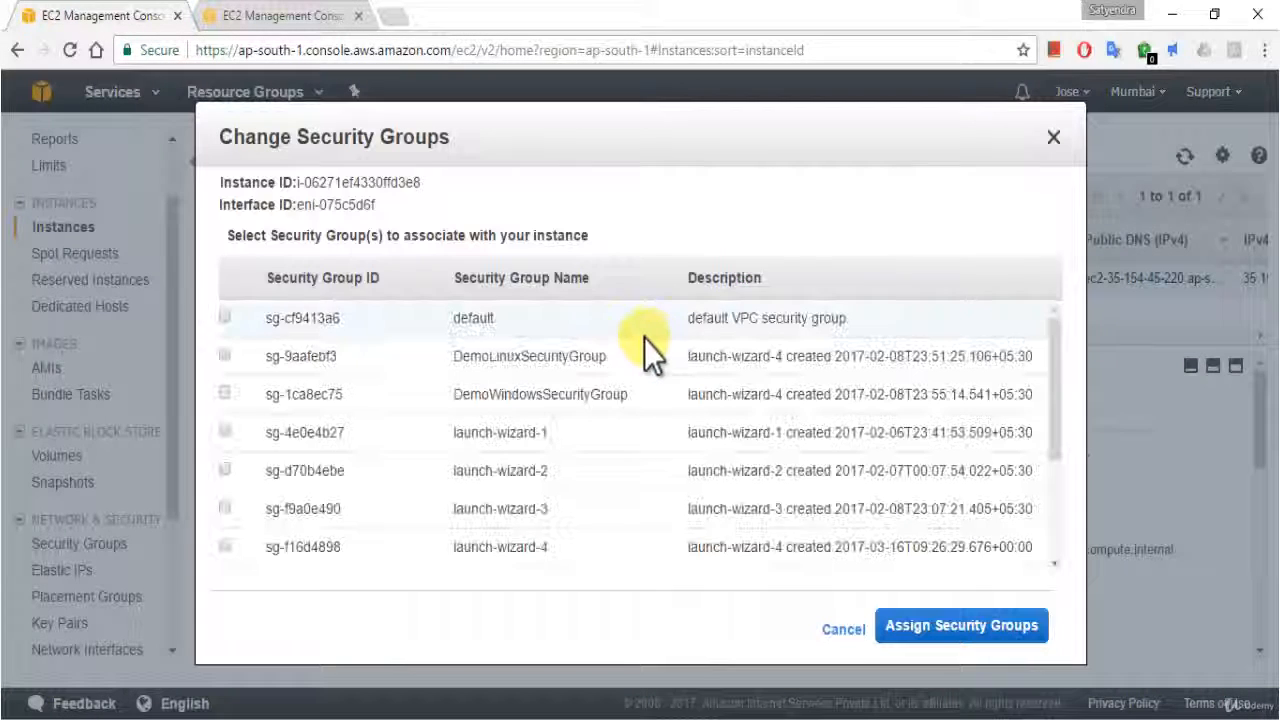
left_click(224, 318)
left_click(224, 356)
left_click(224, 394)
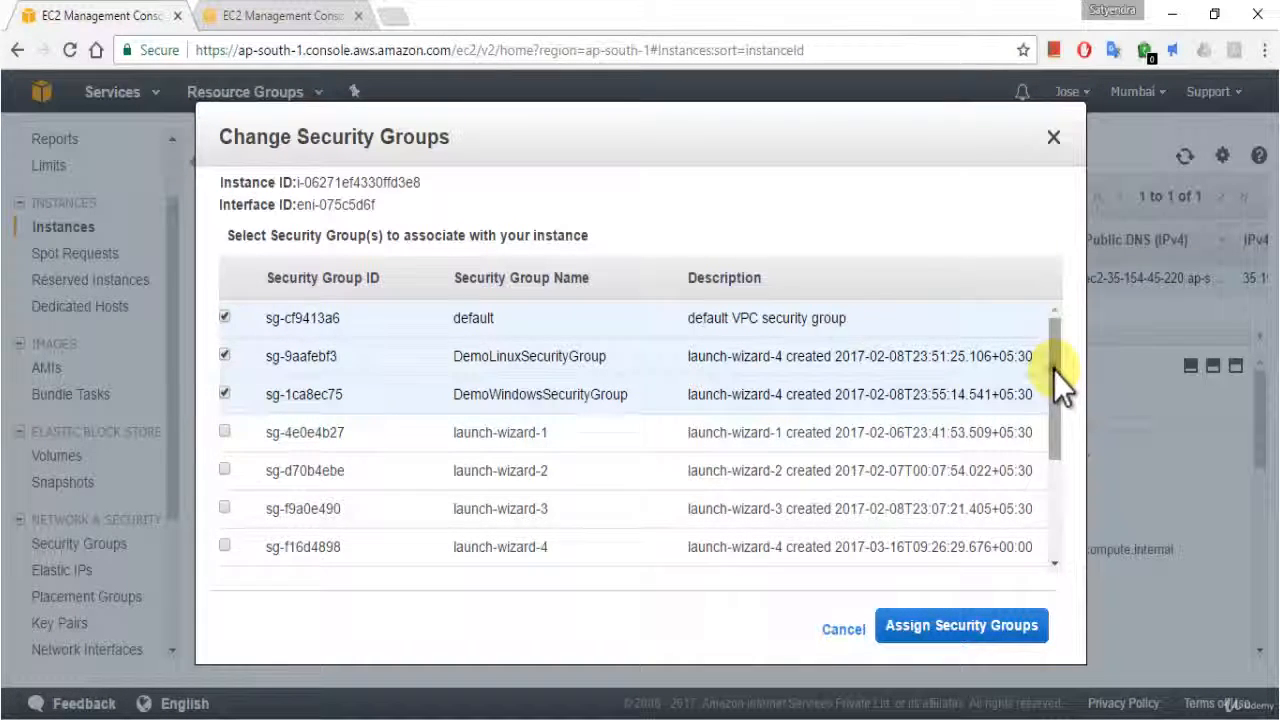
scroll(1053, 369, "down", 1)
scroll(1053, 360, "up", 1)
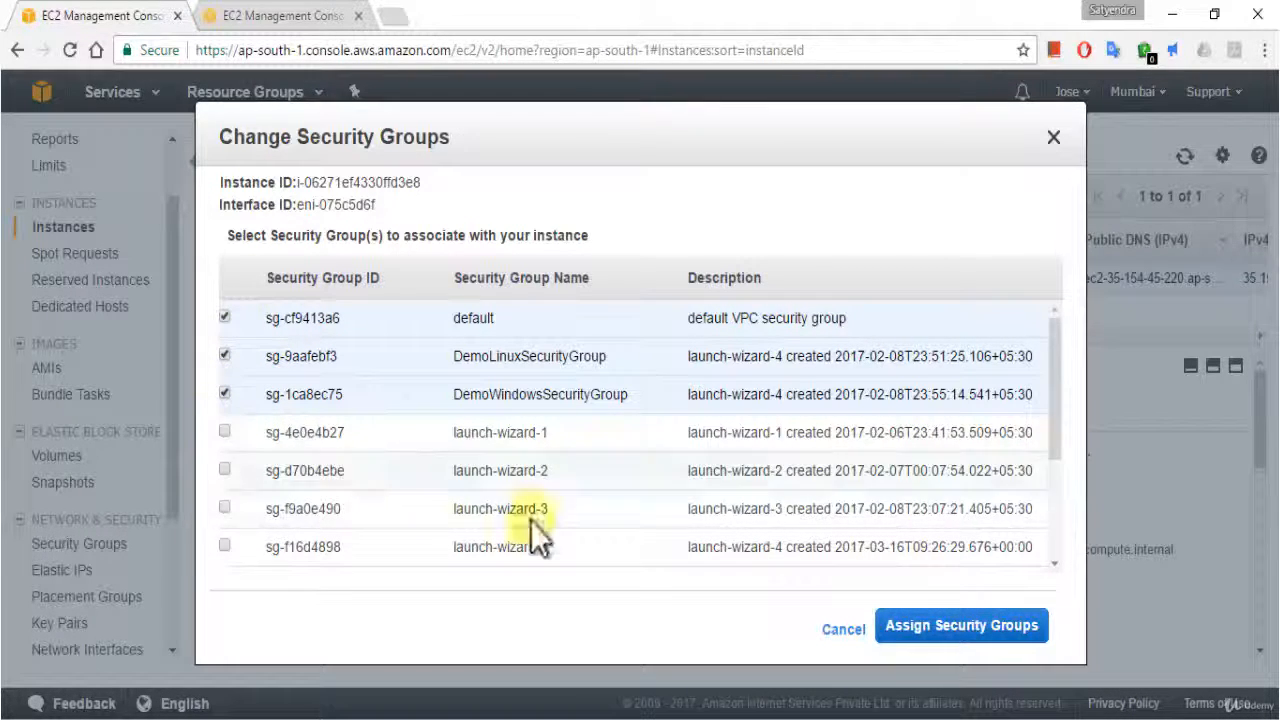
left_click(943, 640)
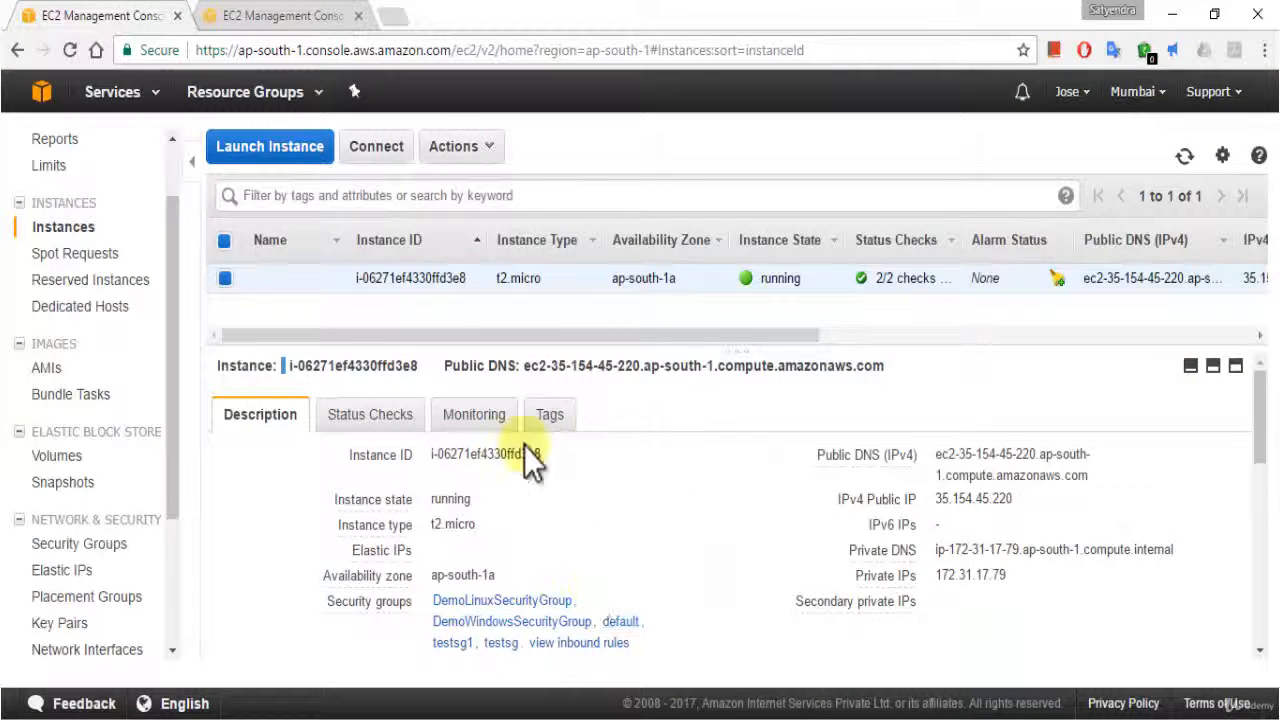
Step: Try to assign launch-wizard-1 to the instance as an additional security group
left_click(458, 148)
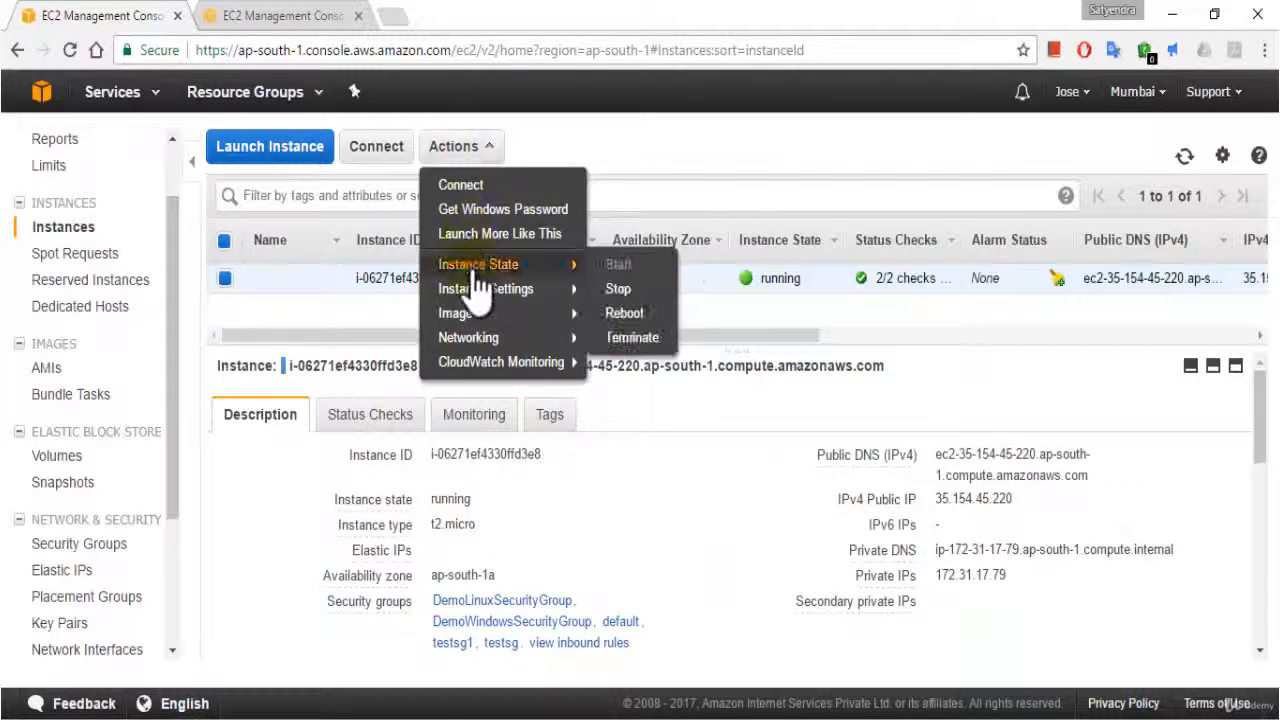
mouse_move(507, 355)
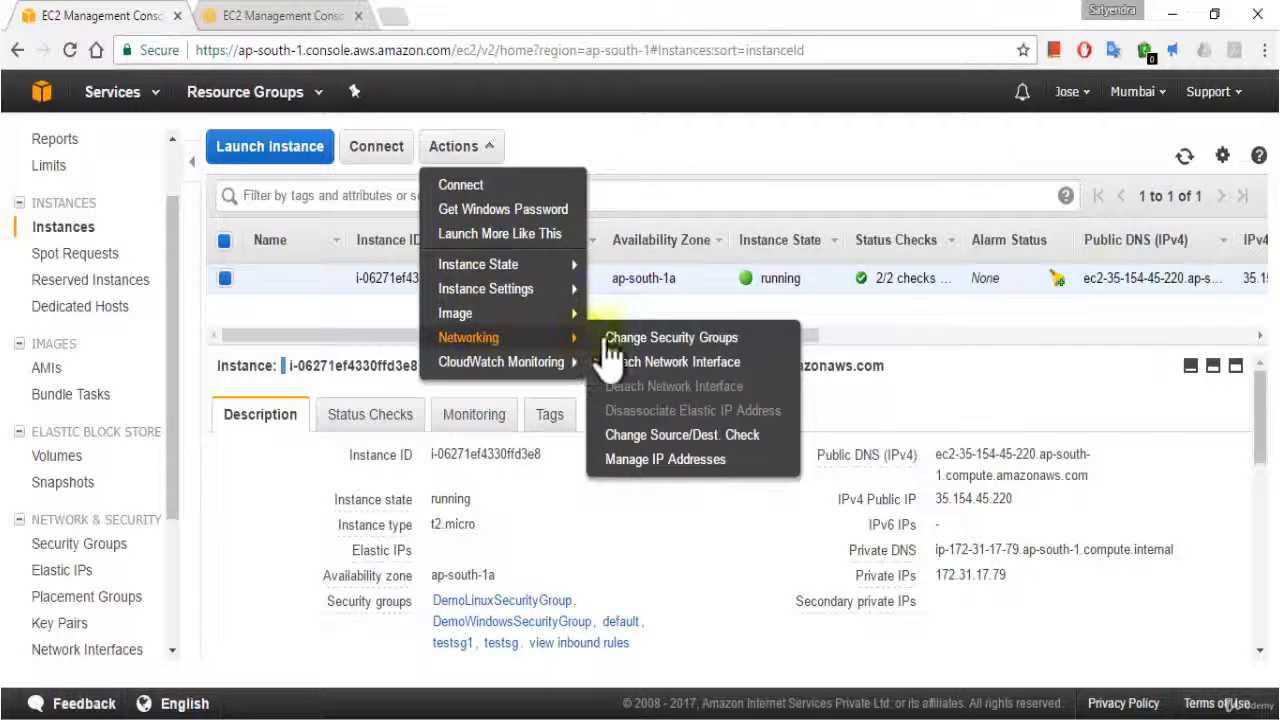
left_click(644, 337)
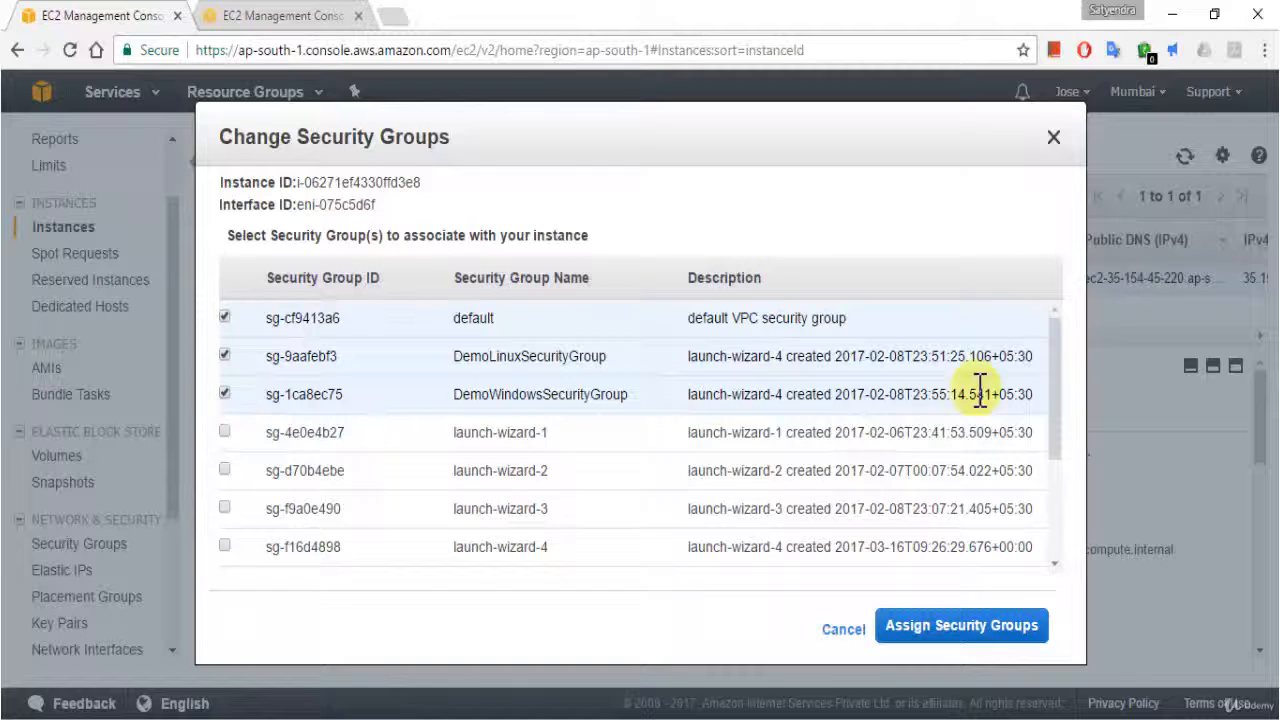
mouse_move(1056, 378)
left_mouse_down()
mouse_move(1064, 505)
mouse_move(1051, 357)
left_mouse_up()
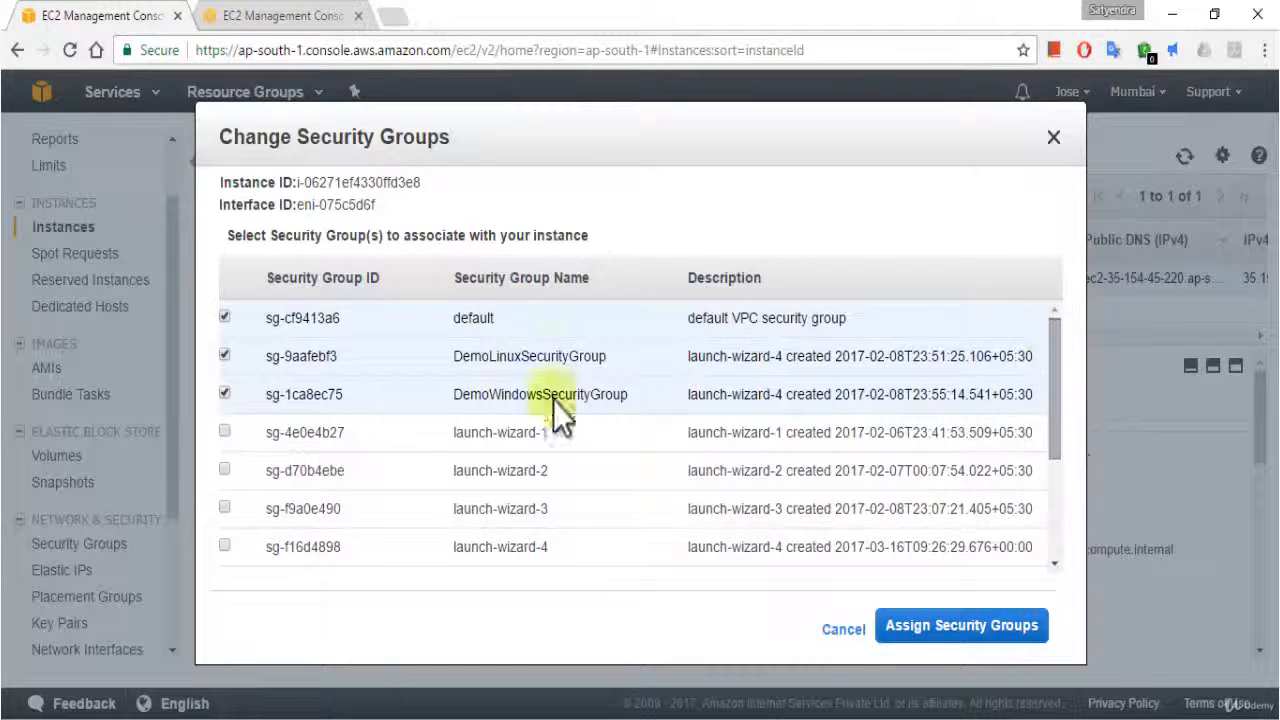
left_click(225, 432)
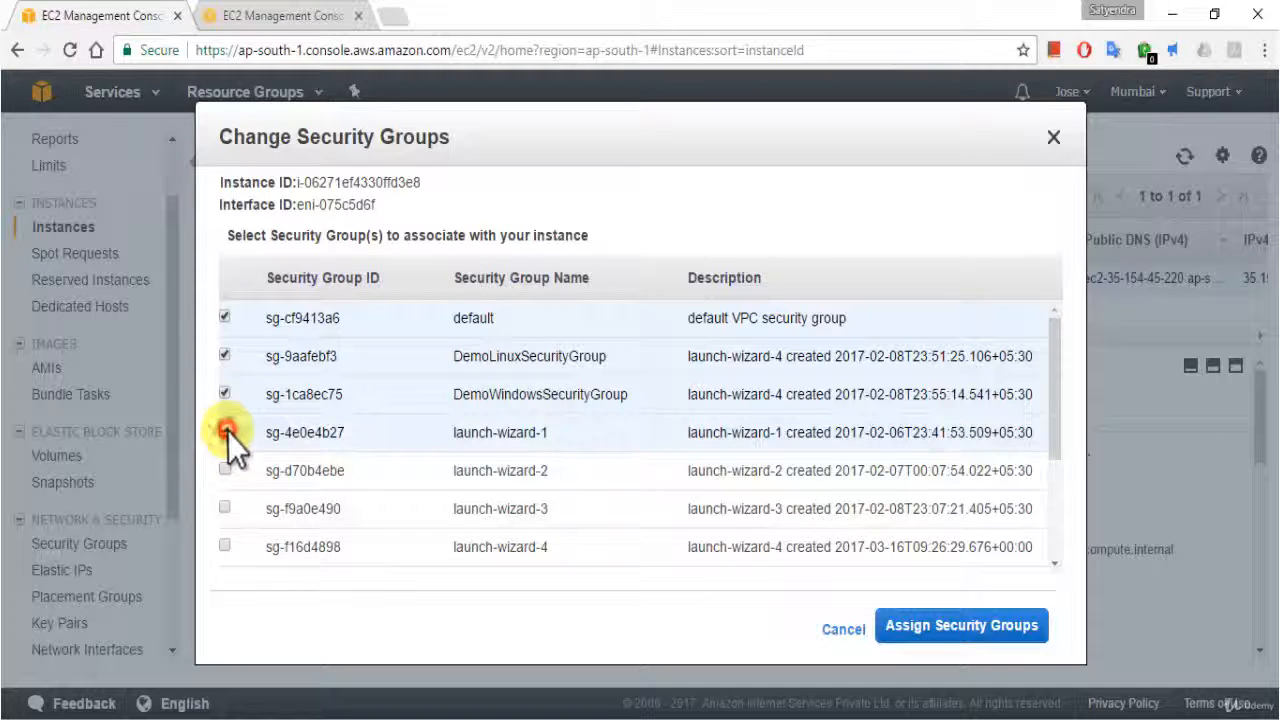
left_click(968, 626)
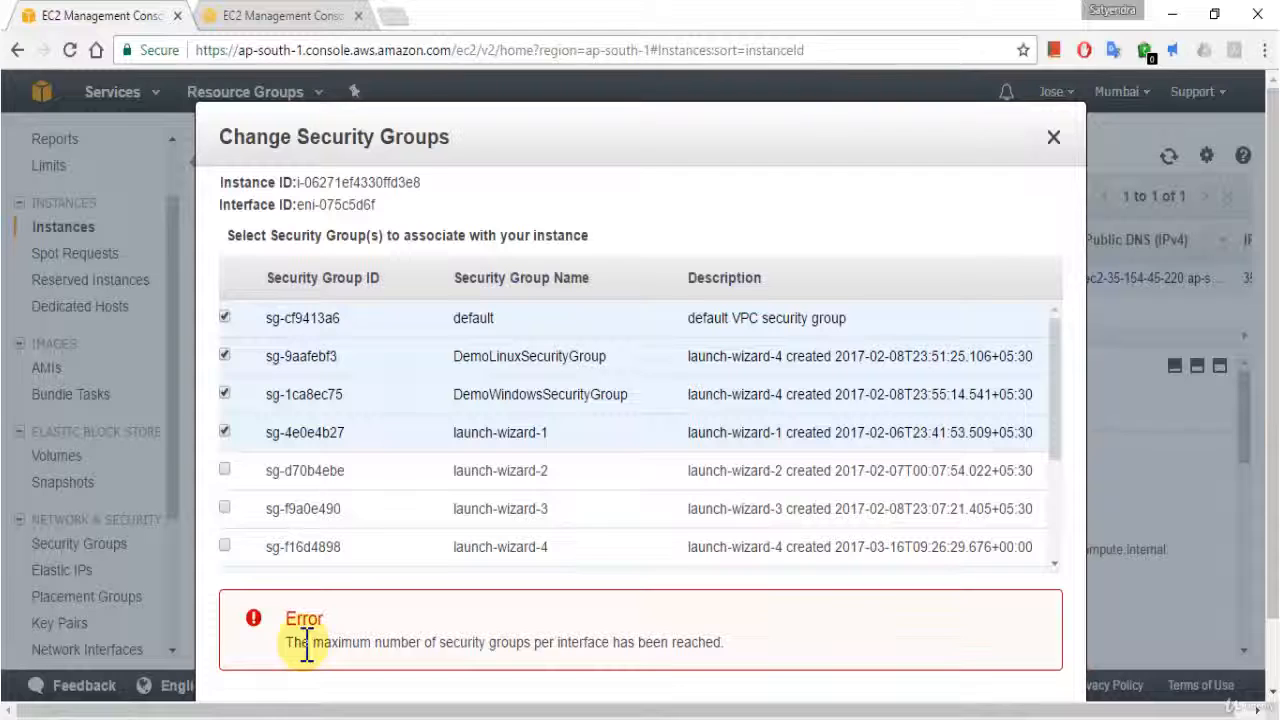
Step: Deselect the default, DemoLinuxSecurityGroup and DemoWindowsSecurityGroup security groups for the instance
left_click(224, 318)
left_click(224, 358)
left_click(225, 395)
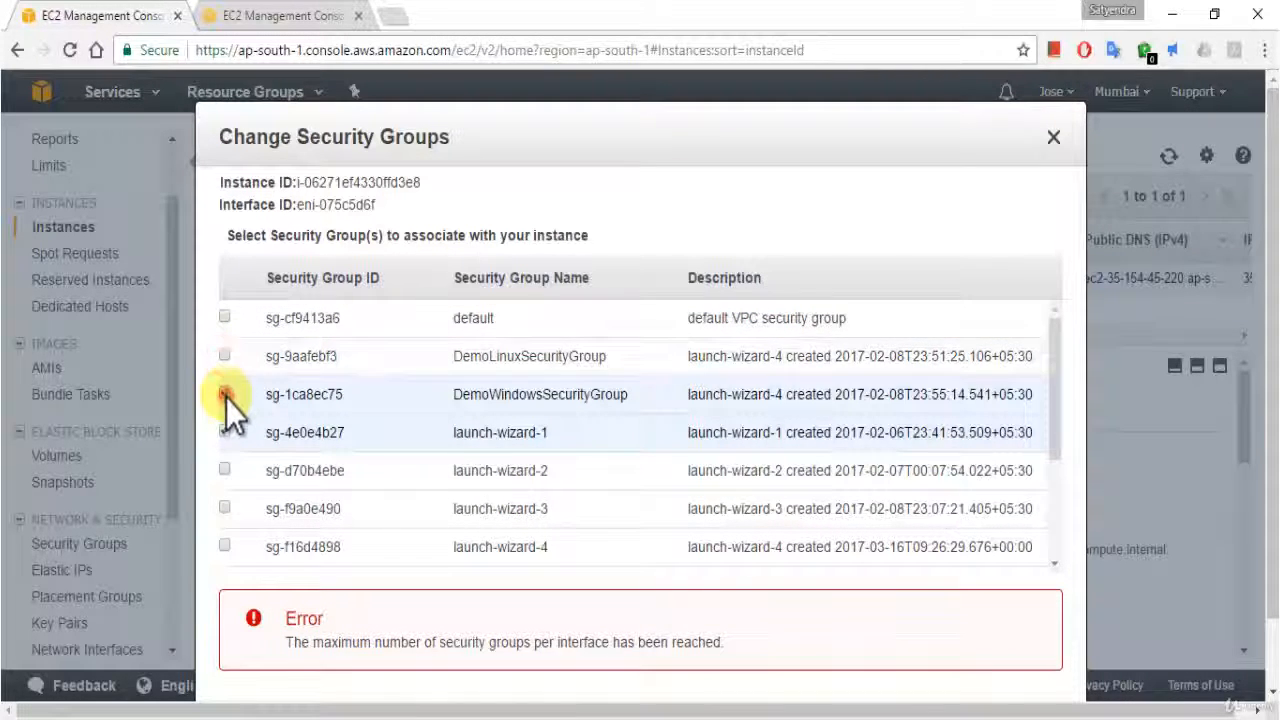